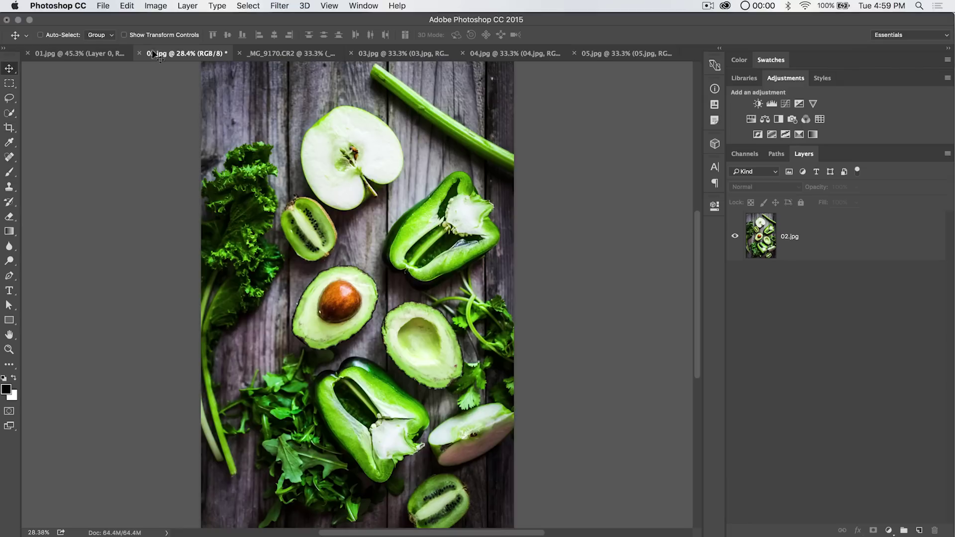
# - Browse the menu for transform commands and close it without choosing anything
pyautogui.click(125, 6)
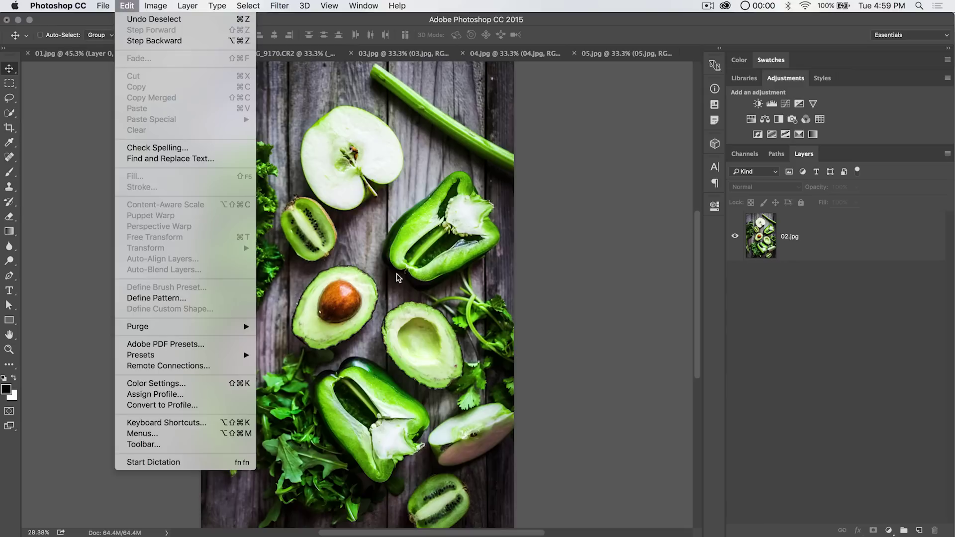
pyautogui.click(568, 237)
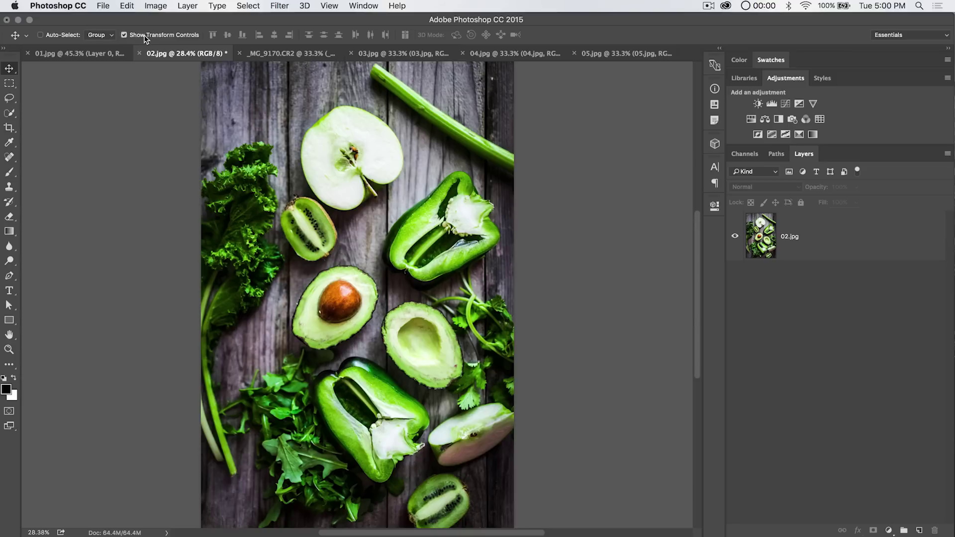
# - Select the 02.jpg layer, zoom out, then try squashing the photo from its top edge and undo it
pyautogui.click(819, 230)
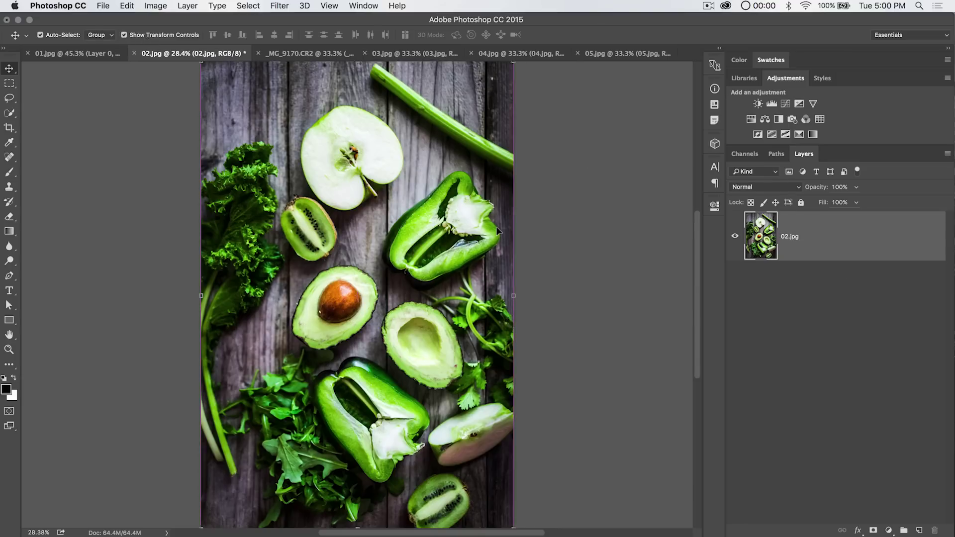
pyautogui.press('super+minus')
pyautogui.moveTo(356, 81); pyautogui.dragTo(357, 234)
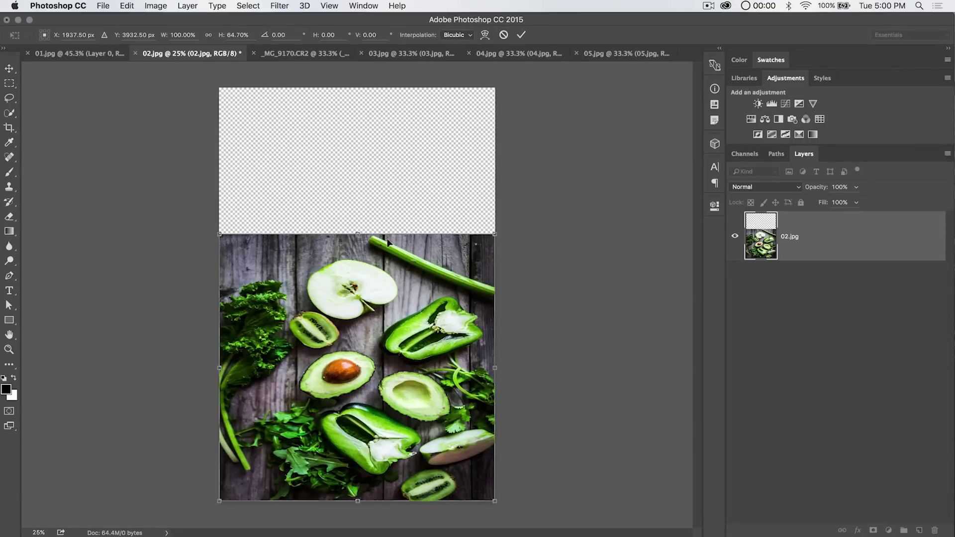
pyautogui.hotkey('ctrl', 'z')
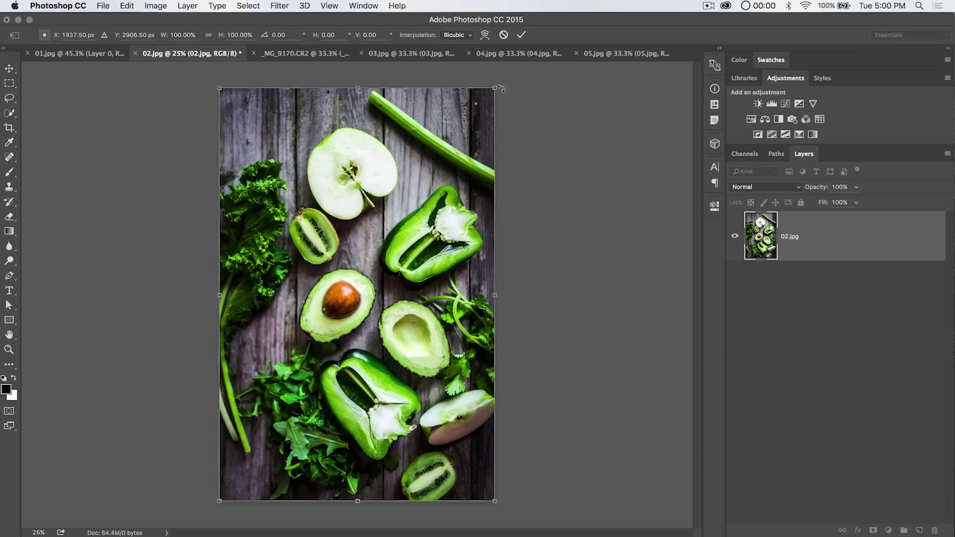
# - Try shrinking the photo toward its bottom-left corner, undo, cancel the transform and hide transform controls
pyautogui.moveTo(495, 85); pyautogui.dragTo(334, 187)
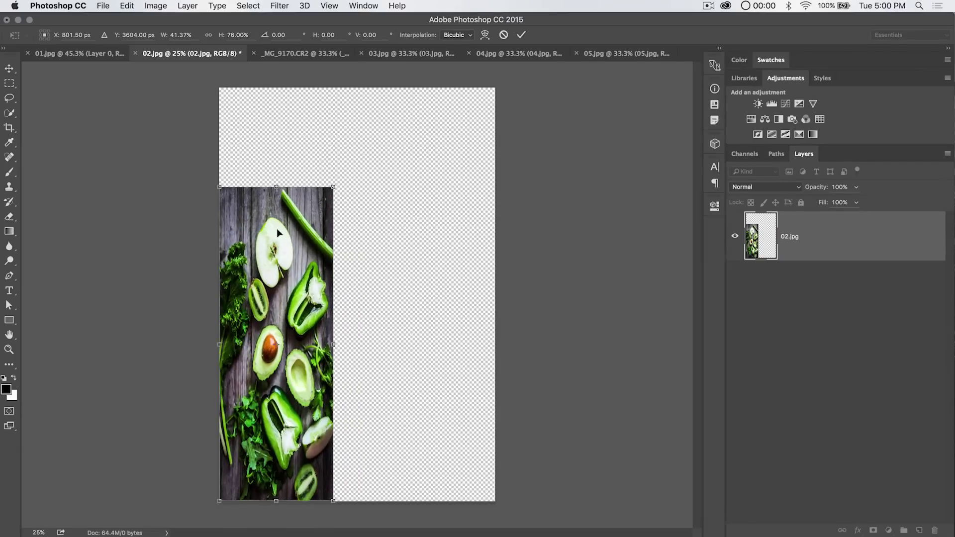
pyautogui.press('super+z')
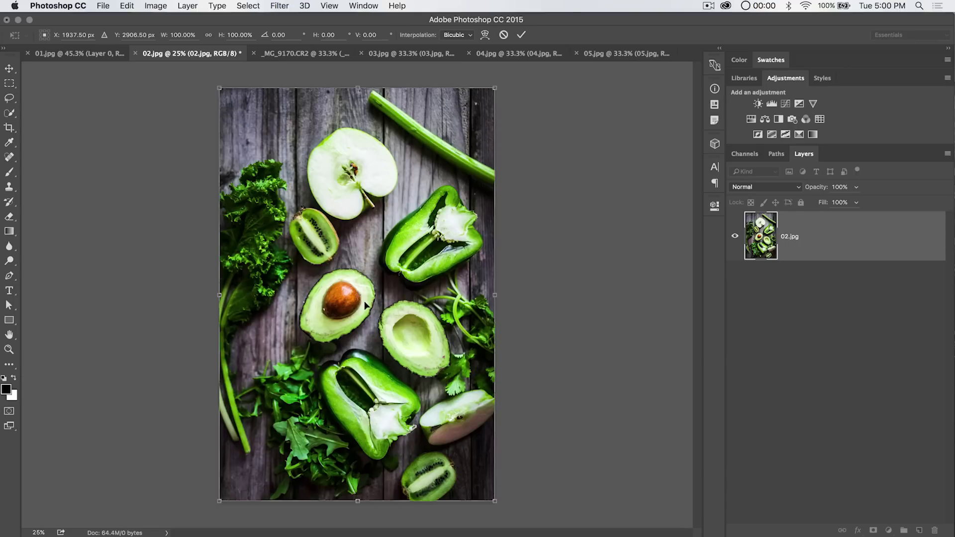
pyautogui.click(503, 35)
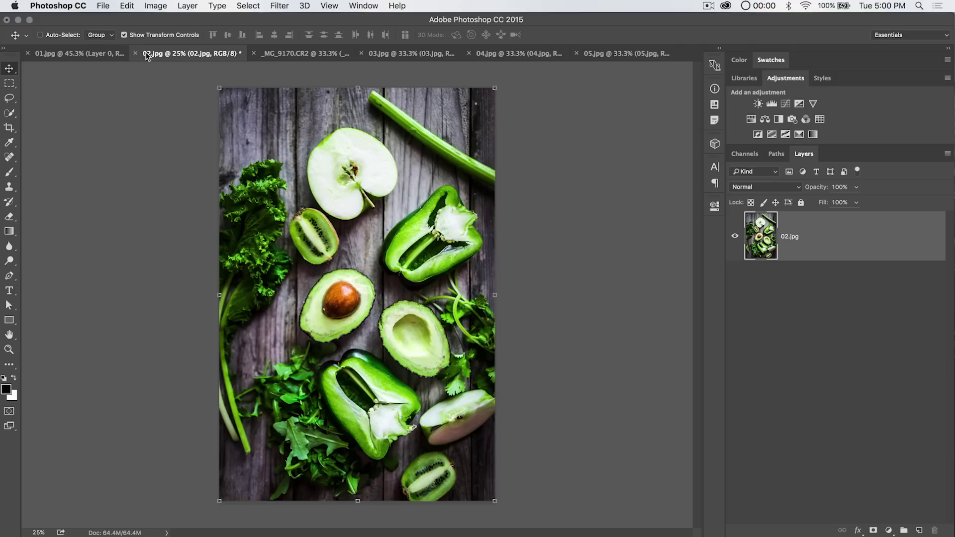
pyautogui.click(134, 35)
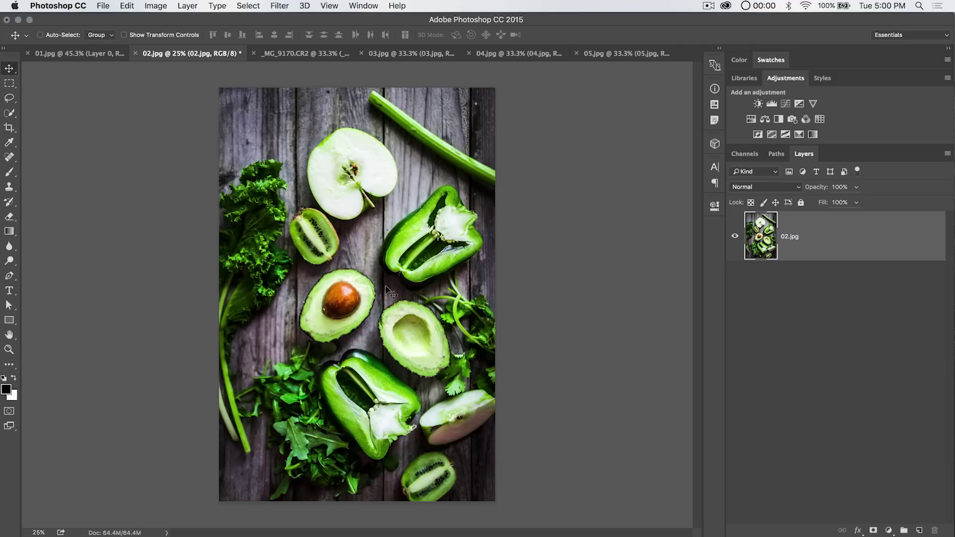
# - Zoom in on the avocados and draw a Lasso selection around the left avocado's pit
pyautogui.press('z')
pyautogui.moveTo(350, 302); pyautogui.dragTo(380, 297)
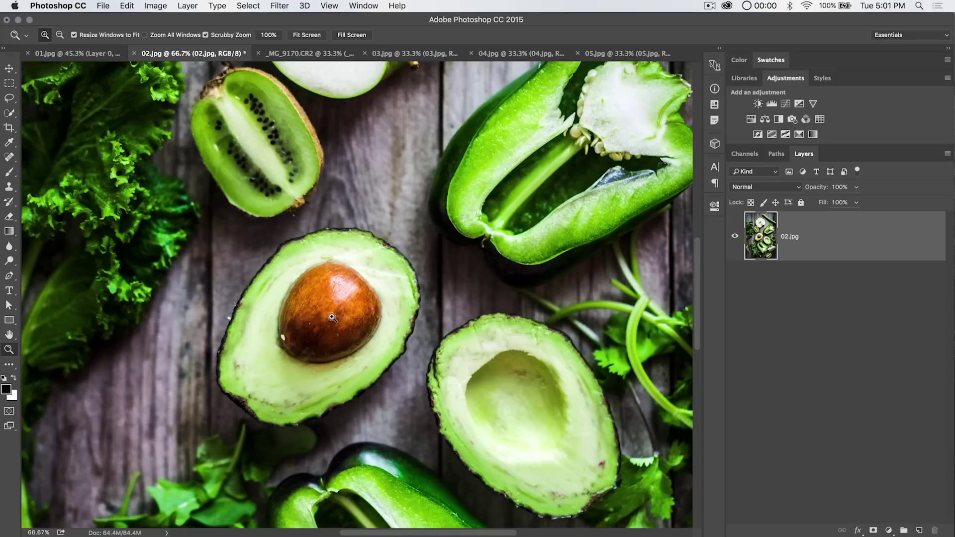
pyautogui.click(9, 98)
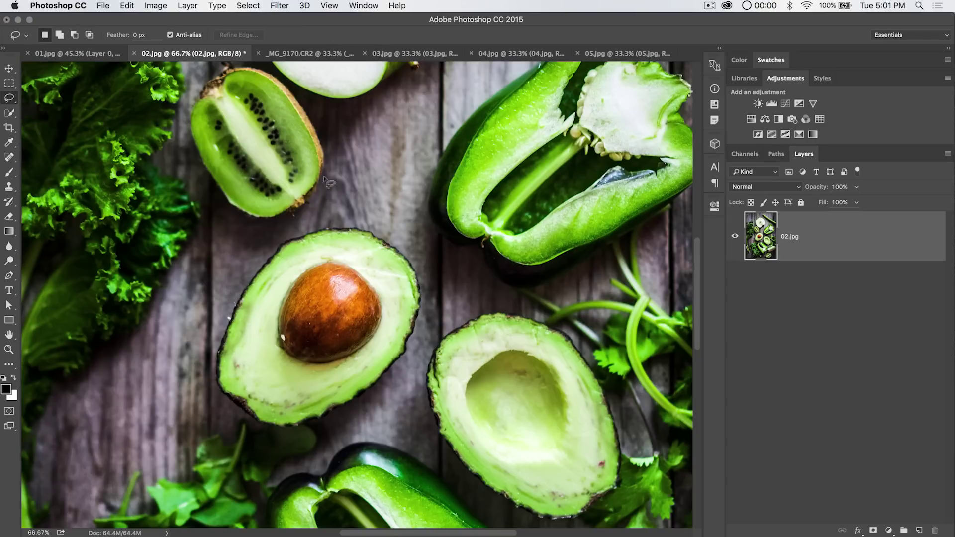
pyautogui.moveTo(323, 252)
pyautogui.mouseDown()
pyautogui.moveTo(293, 256)
pyautogui.moveTo(271, 278)
pyautogui.moveTo(262, 307)
pyautogui.moveTo(264, 349)
pyautogui.moveTo(285, 373)
pyautogui.moveTo(349, 367)
pyautogui.moveTo(388, 322)
pyautogui.moveTo(391, 279)
pyautogui.moveTo(374, 252)
pyautogui.moveTo(323, 252)
pyautogui.mouseUp()
# - Feather the selection by 5 pixels and reposition the outline over the pit
pyautogui.click(247, 6)
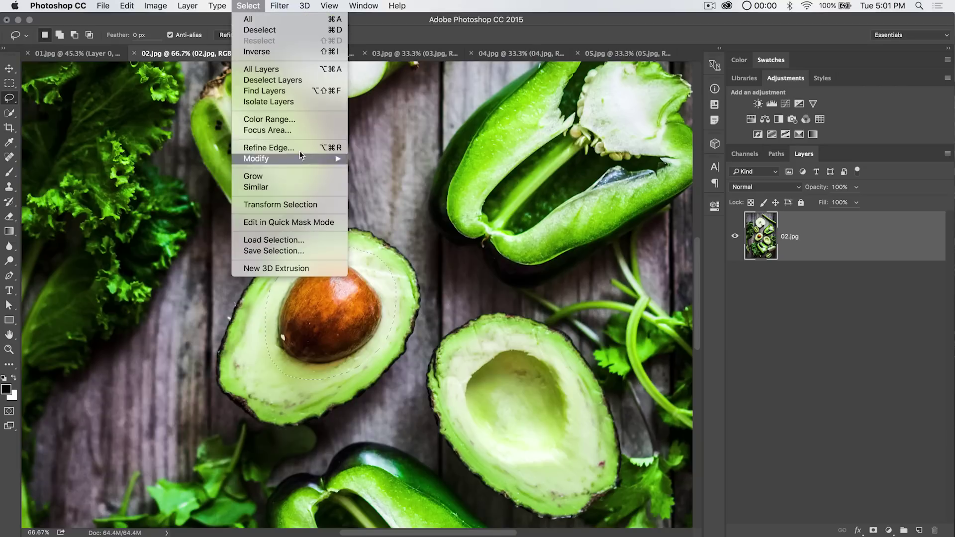
pyautogui.moveTo(303, 159)
pyautogui.click(379, 201)
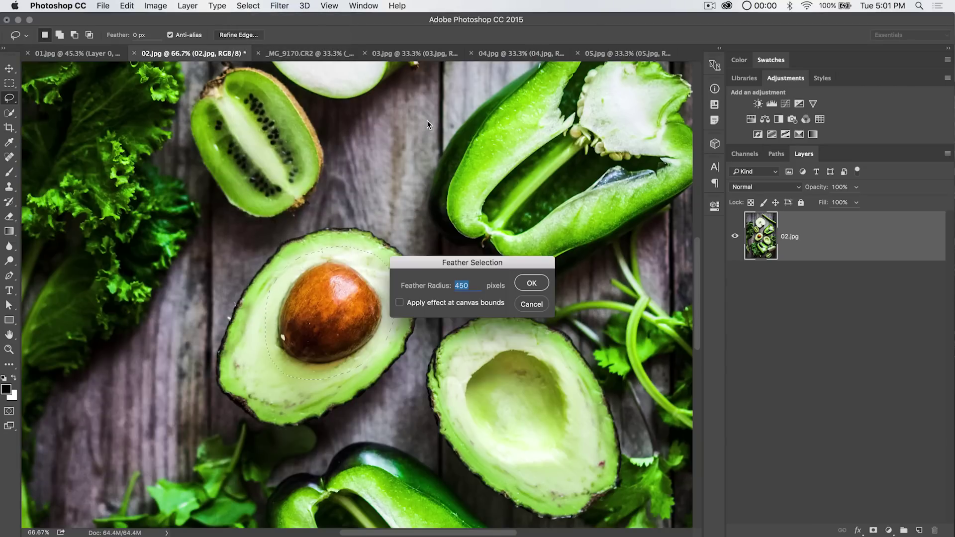
pyautogui.write('5')
pyautogui.click(528, 284)
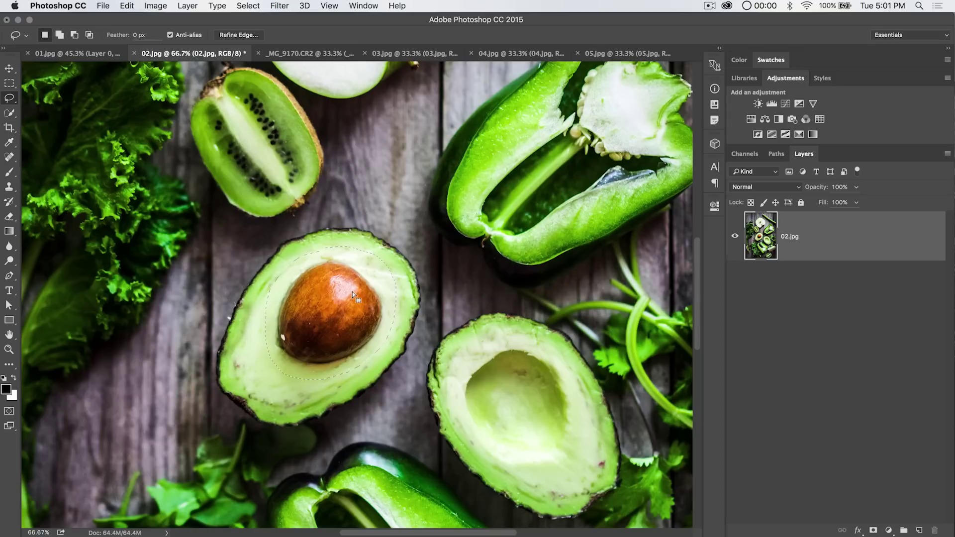
pyautogui.moveTo(352, 291)
pyautogui.mouseDown()
pyautogui.moveTo(498, 386)
pyautogui.moveTo(515, 384)
pyautogui.moveTo(352, 292)
pyautogui.moveTo(350, 308)
pyautogui.mouseUp()
# - Try moving the selected pit pixels into the right avocado, then undo the move
pyautogui.click(10, 72)
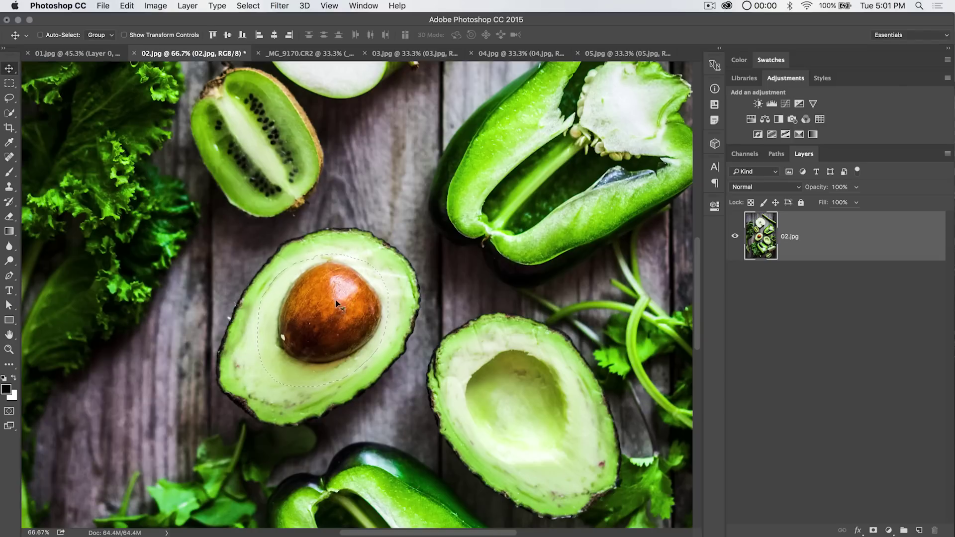
pyautogui.moveTo(331, 329); pyautogui.dragTo(533, 406)
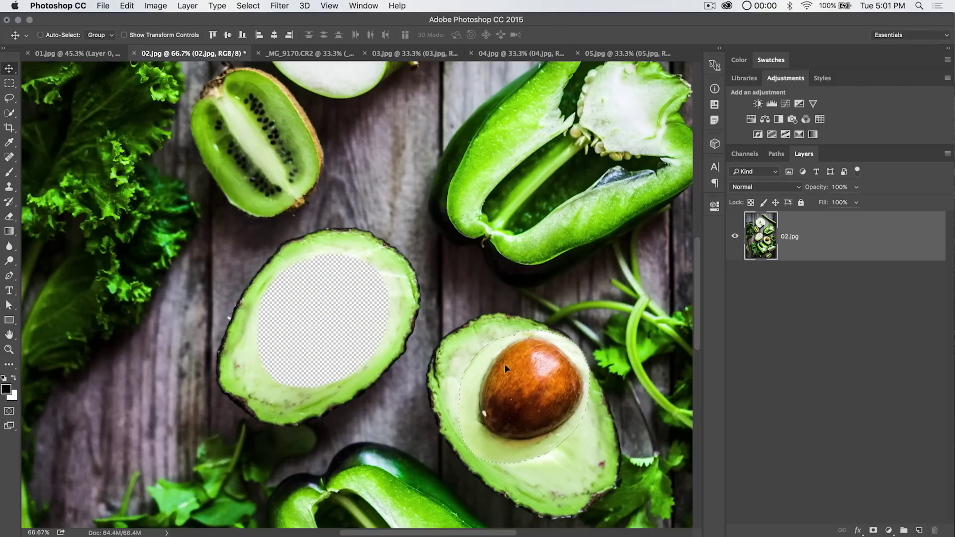
pyautogui.press('super+z')
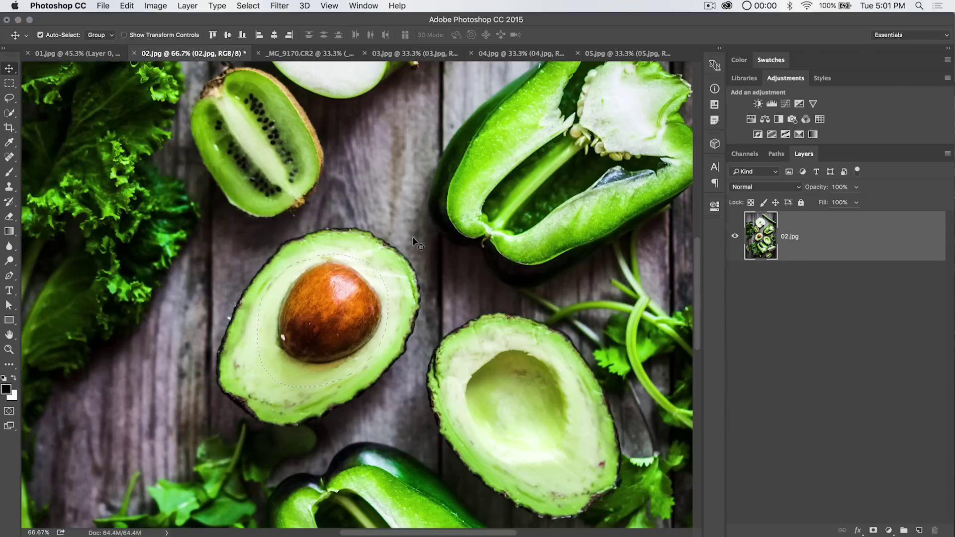
# - Copy the pit onto a new Layer 1 and drag it into the empty right avocado half
pyautogui.press('super+j')
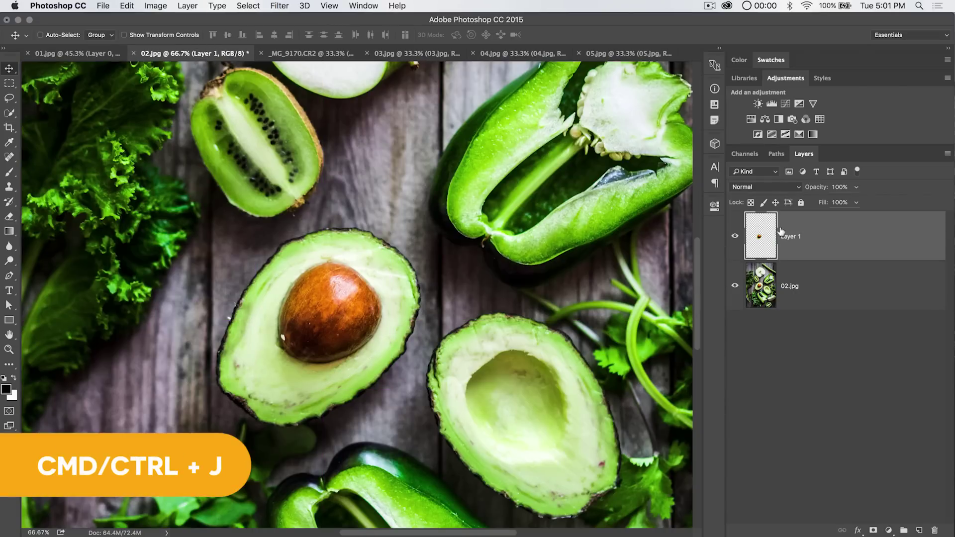
pyautogui.moveTo(329, 300); pyautogui.dragTo(537, 396)
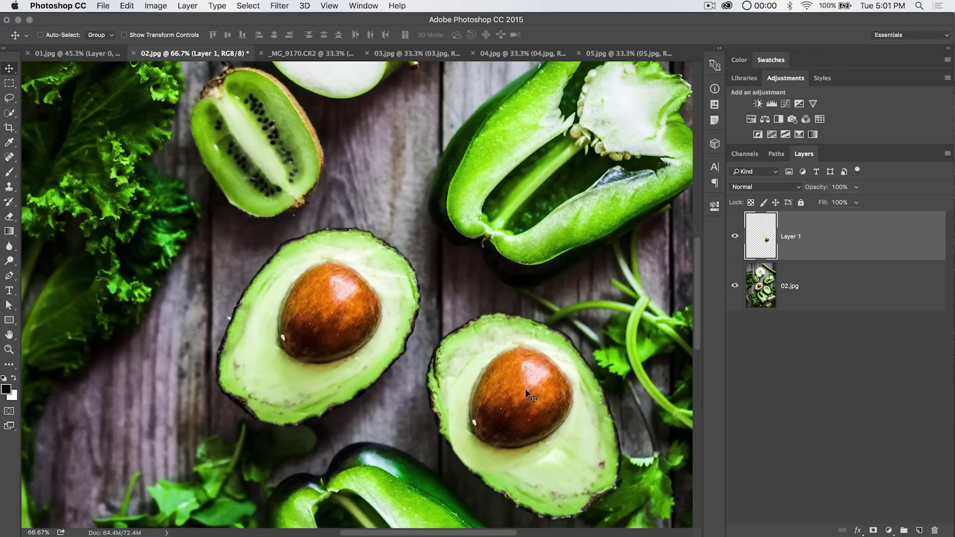
pyautogui.click(127, 6)
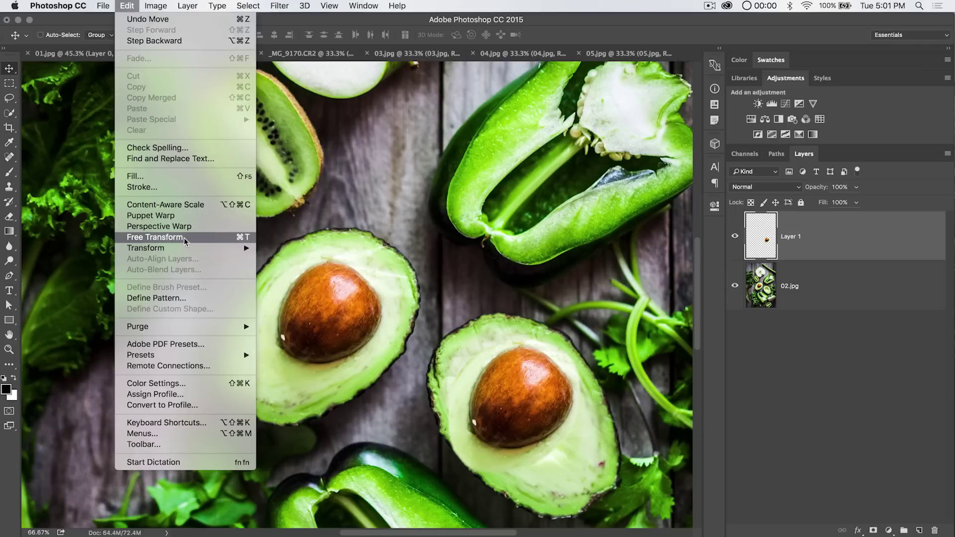
pyautogui.click(796, 241)
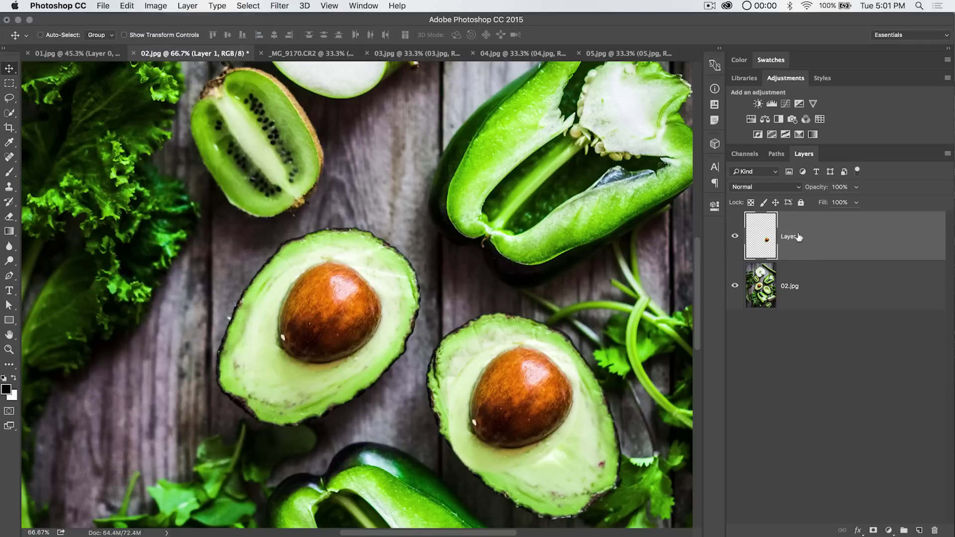
# - Convert the 02.jpg layer into a locked Background layer
pyautogui.click(818, 283)
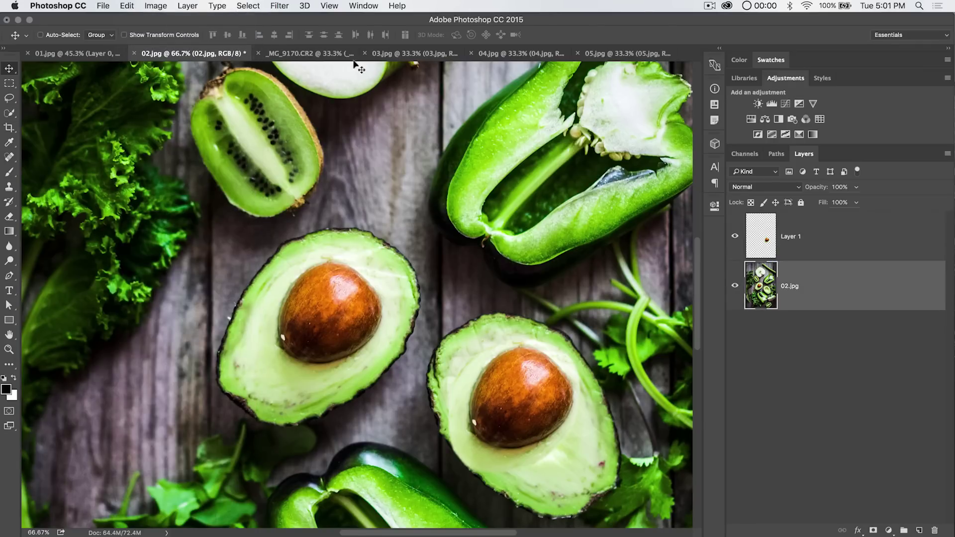
pyautogui.click(188, 6)
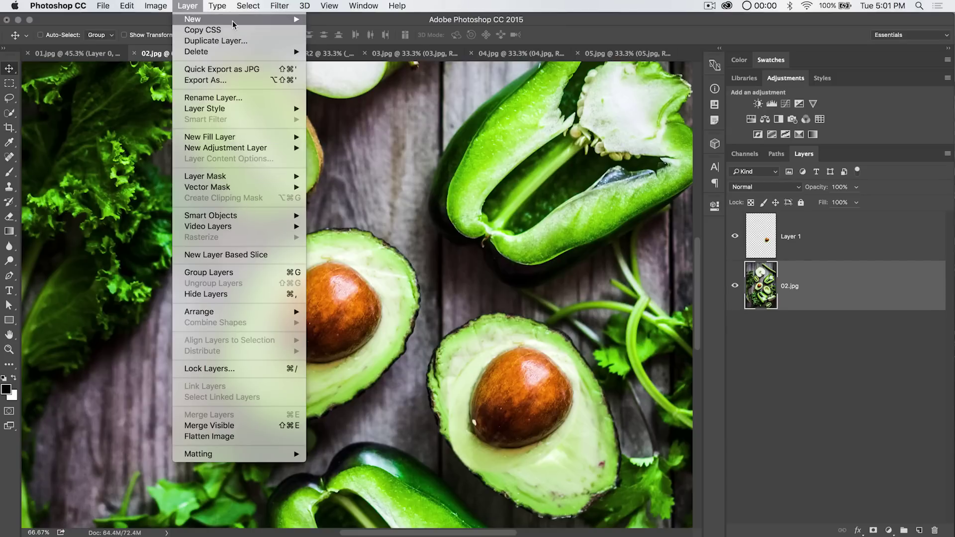
pyautogui.moveTo(235, 21)
pyautogui.click(329, 33)
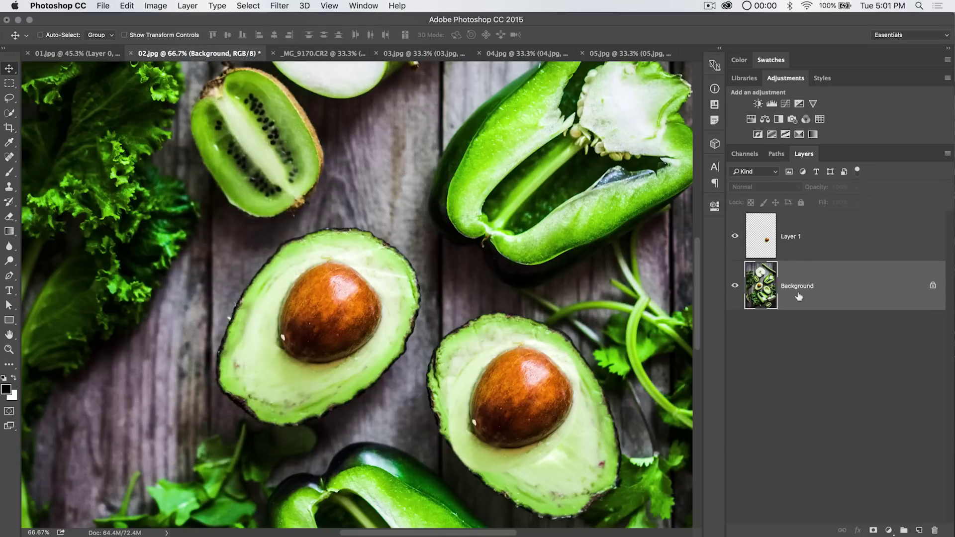
pyautogui.click(127, 6)
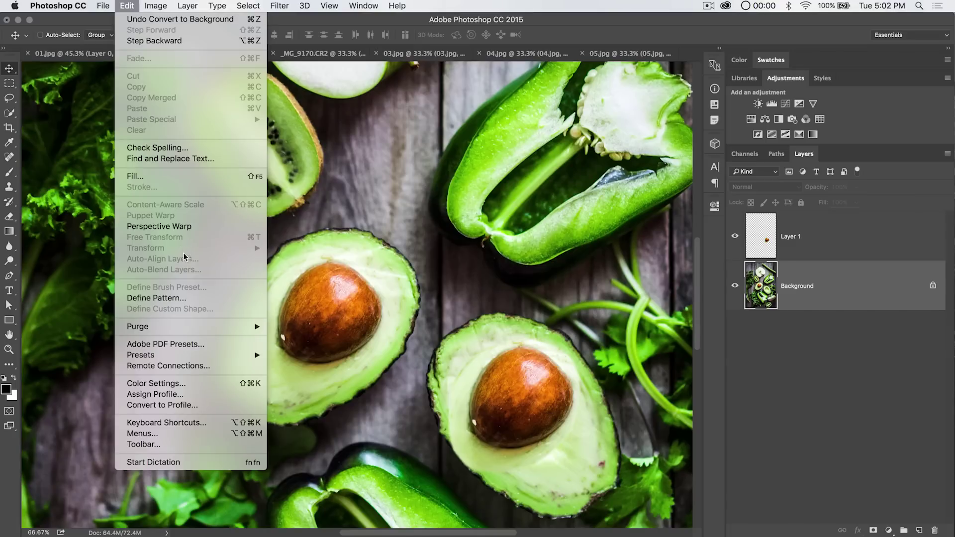
# - Make Layer 1 active and browse the Edit > Transform options without applying any
pyautogui.click(896, 289)
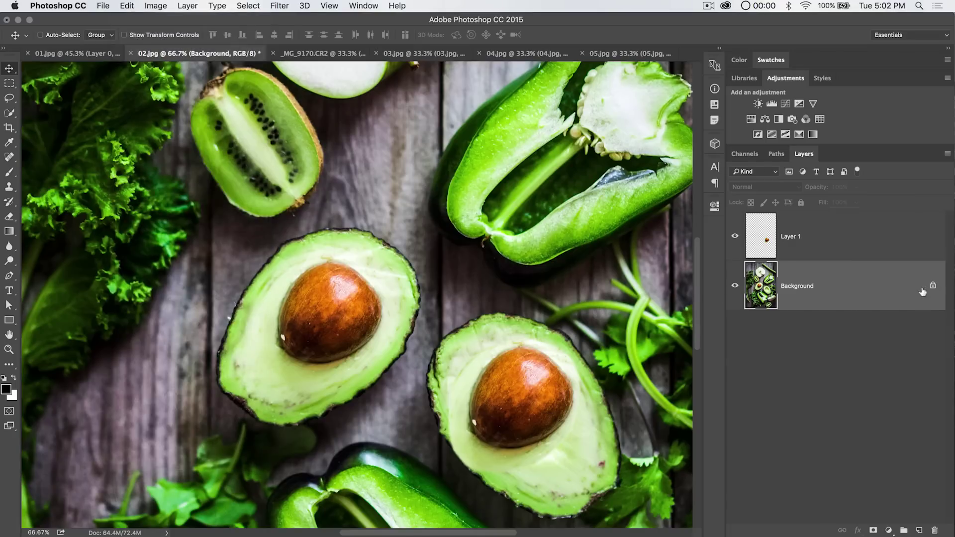
pyautogui.click(816, 237)
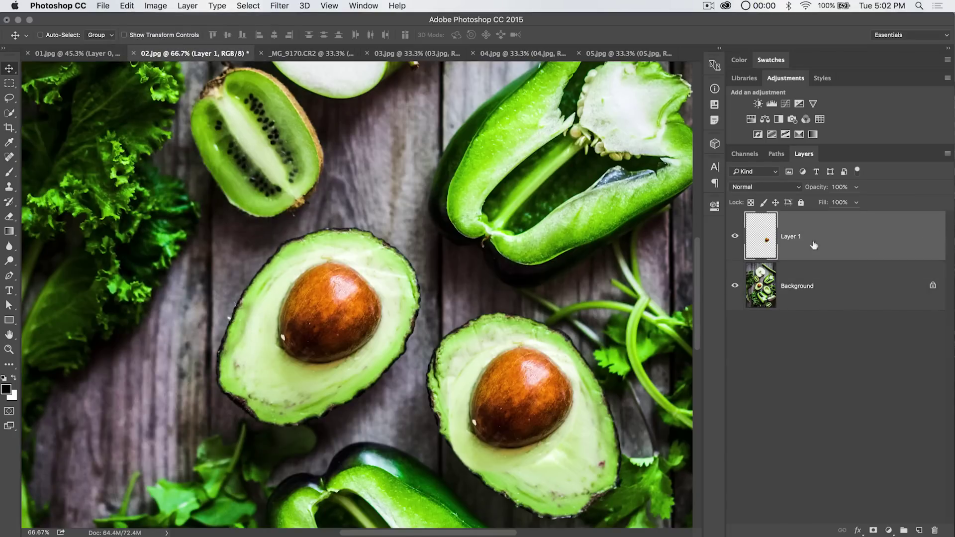
pyautogui.click(127, 5)
pyautogui.click(171, 208)
pyautogui.click(127, 6)
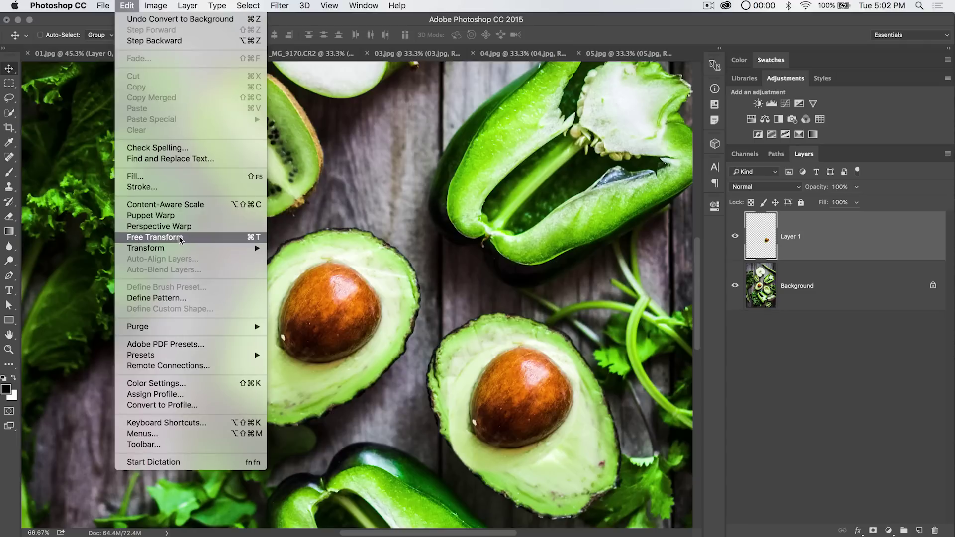
pyautogui.moveTo(173, 250)
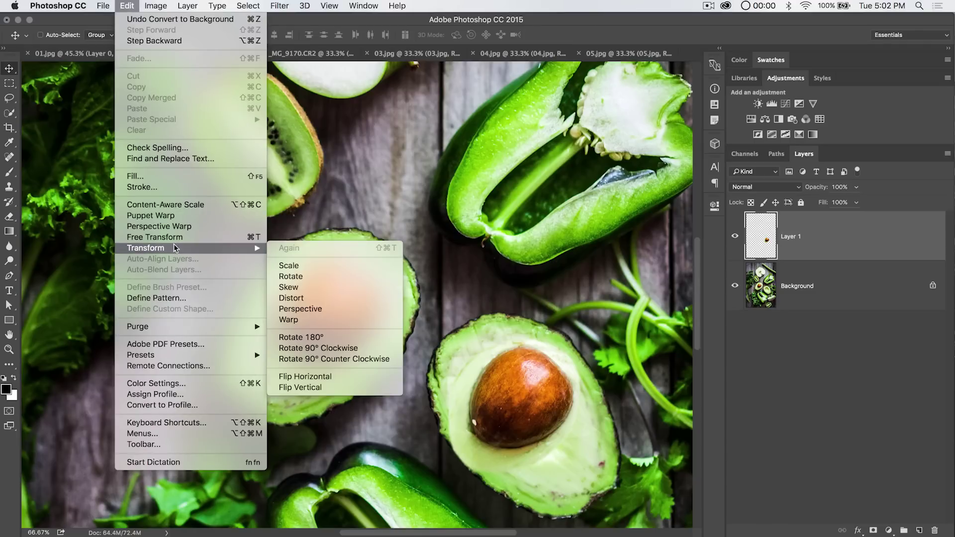
pyautogui.click(488, 168)
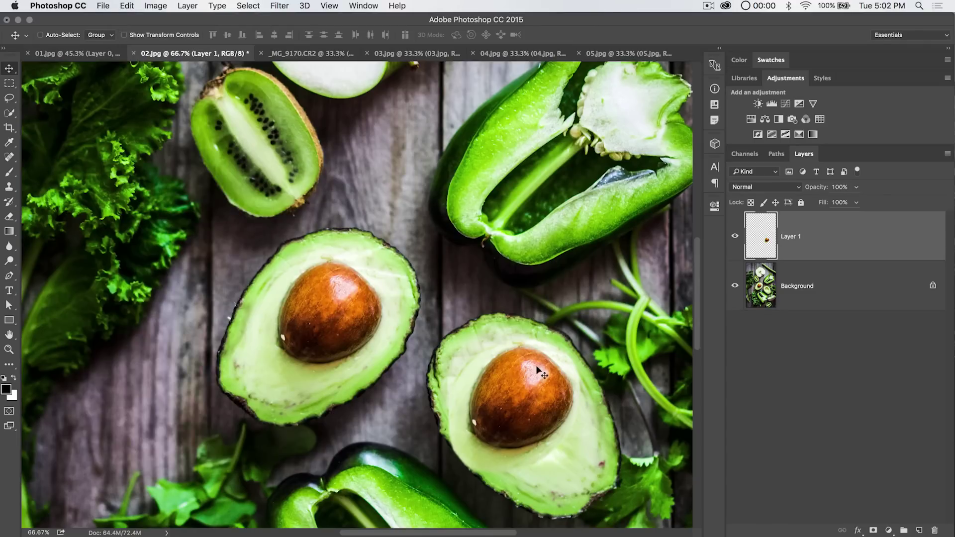
# - Free-transform the pit, moving it into the right avocado and rotating it about its centre
pyautogui.moveTo(536, 367)
pyautogui.mouseDown()
pyautogui.moveTo(506, 346)
pyautogui.moveTo(533, 384)
pyautogui.mouseUp()
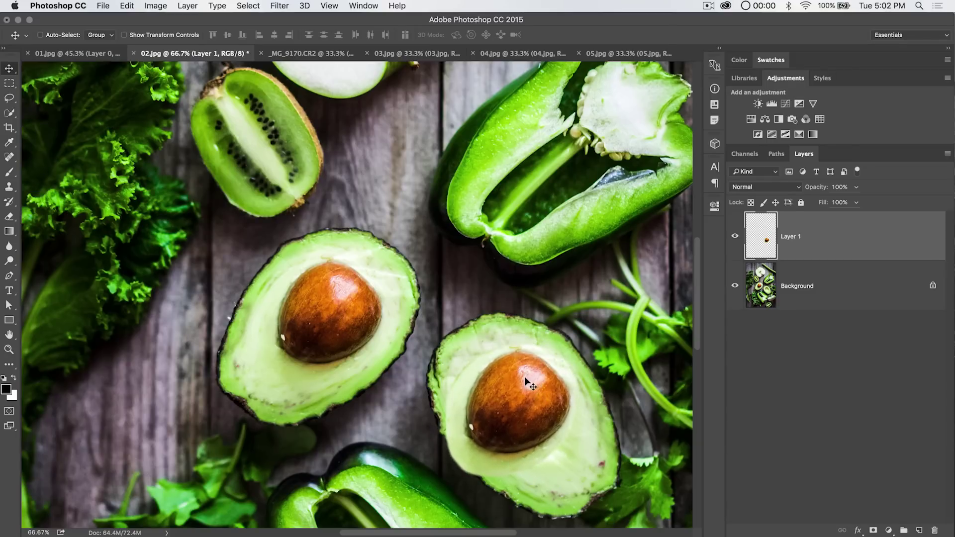
pyautogui.press('super+t')
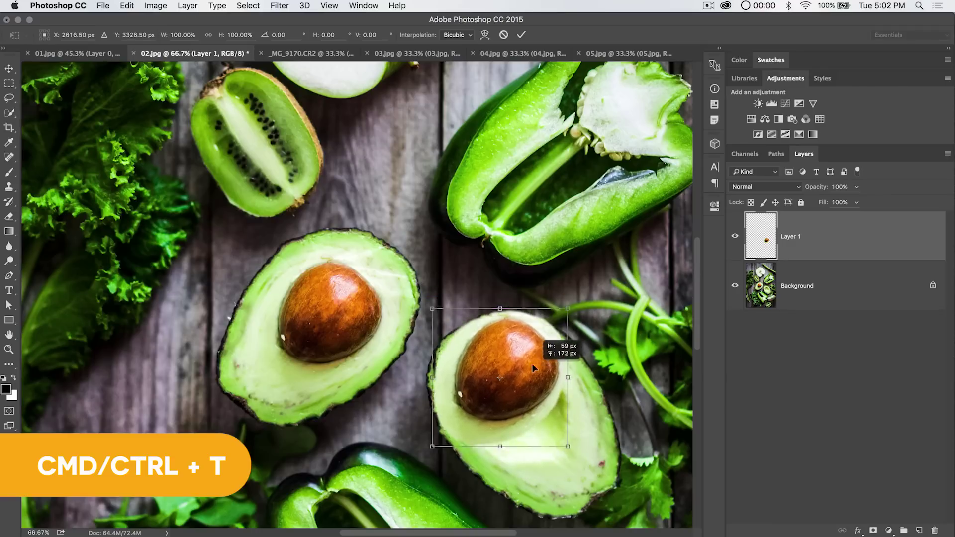
pyautogui.moveTo(533, 368); pyautogui.dragTo(546, 389)
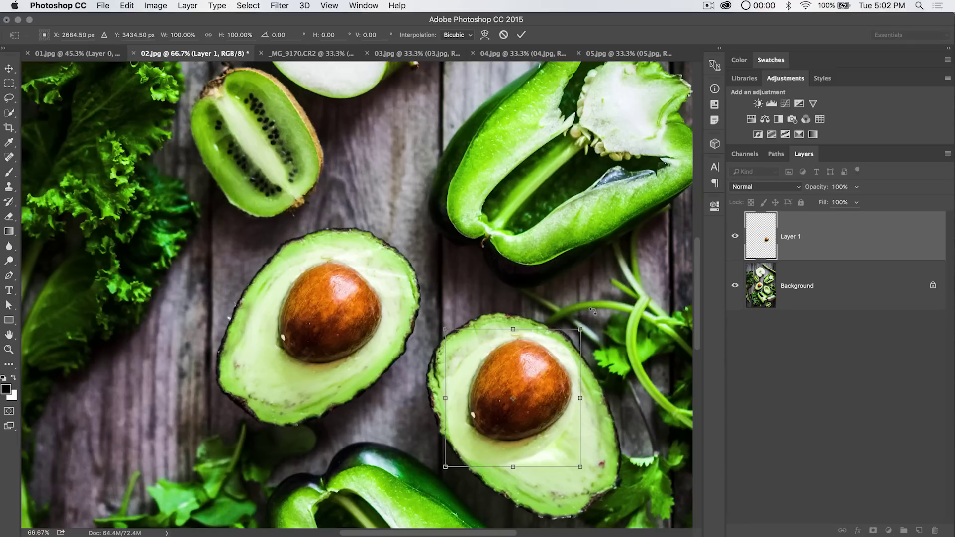
pyautogui.moveTo(553, 296); pyautogui.dragTo(385, 326)
pyautogui.moveTo(509, 349); pyautogui.dragTo(521, 361)
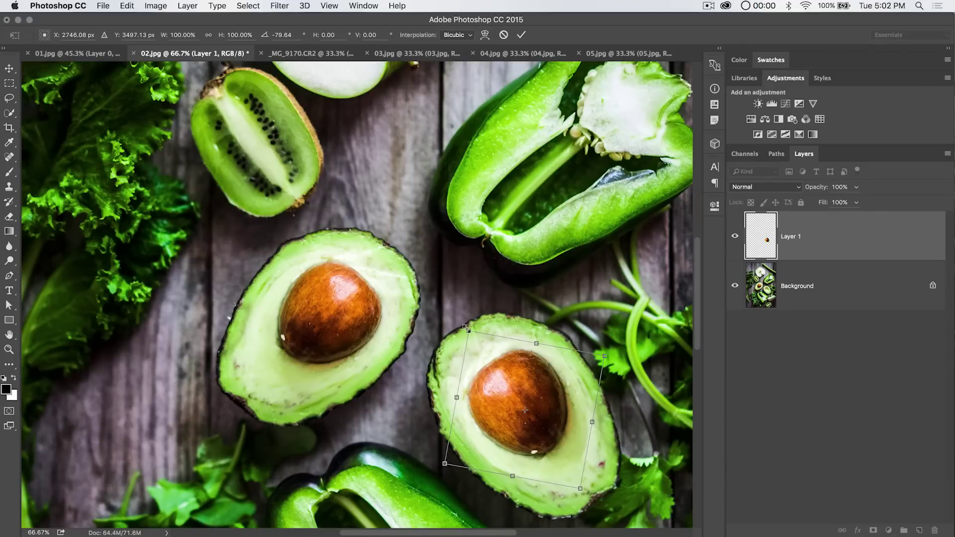
# - Scale the pit from its corners to roughly 95%, undoing the trial resize and stretch
pyautogui.moveTo(468, 330)
pyautogui.mouseDown()
pyautogui.moveTo(413, 256)
pyautogui.moveTo(464, 307)
pyautogui.moveTo(356, 192)
pyautogui.moveTo(419, 277)
pyautogui.moveTo(388, 217)
pyautogui.moveTo(471, 312)
pyautogui.moveTo(454, 298)
pyautogui.moveTo(468, 323)
pyautogui.mouseUp()
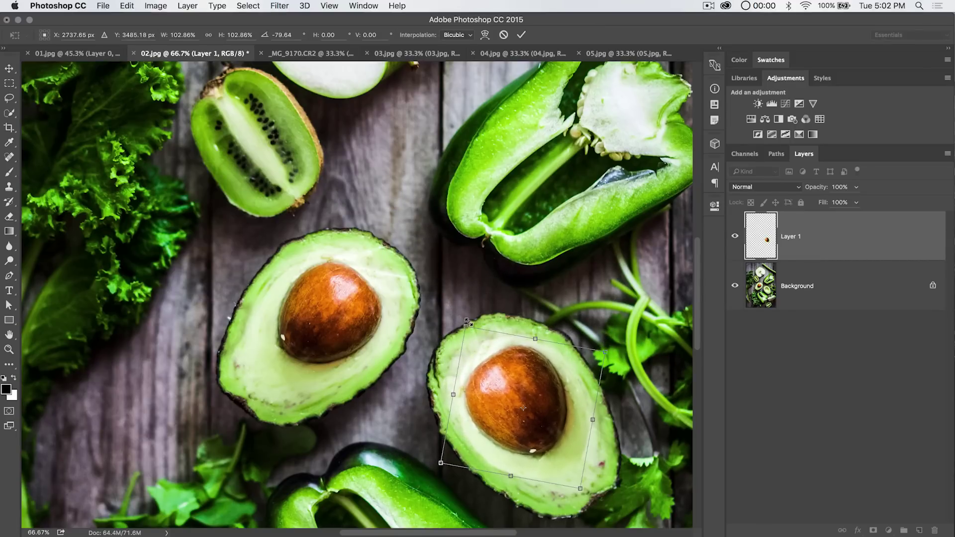
pyautogui.press('alt')
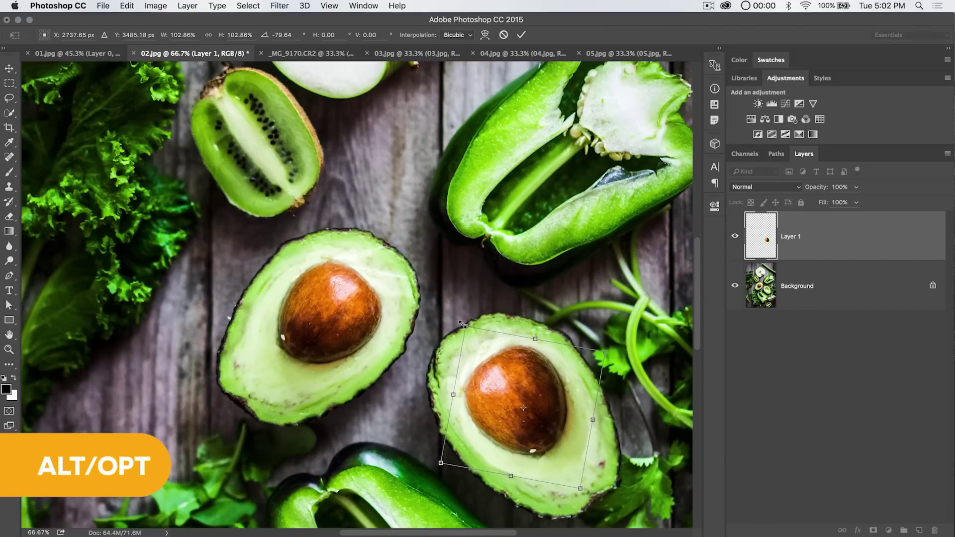
pyautogui.moveTo(463, 325)
pyautogui.mouseDown()
pyautogui.moveTo(486, 320)
pyautogui.moveTo(508, 342)
pyautogui.moveTo(453, 313)
pyautogui.mouseUp()
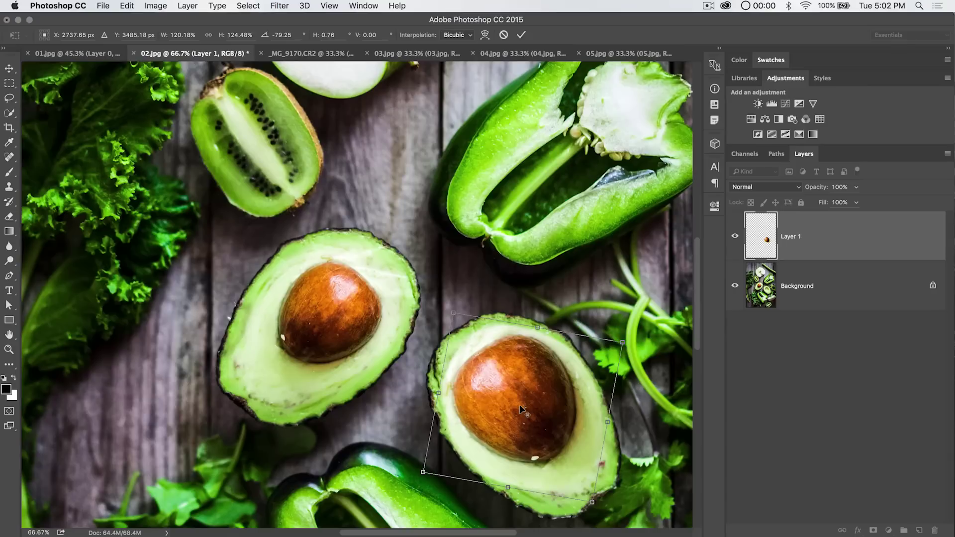
pyautogui.hotkey('ctrl', 'z')
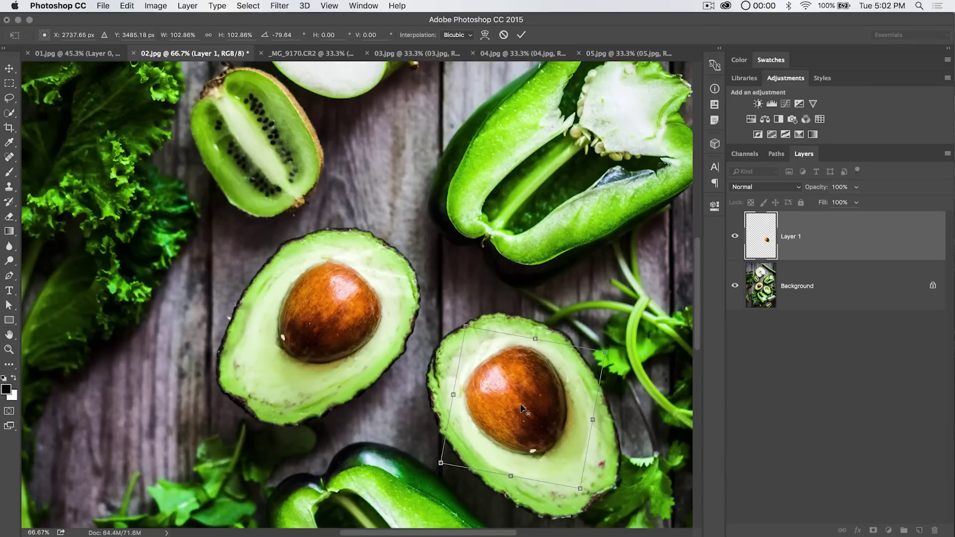
pyautogui.moveTo(521, 408); pyautogui.dragTo(479, 349)
pyautogui.moveTo(604, 350); pyautogui.dragTo(544, 363)
pyautogui.press('super+z')
pyautogui.moveTo(604, 352)
pyautogui.mouseDown()
pyautogui.moveTo(532, 348)
pyautogui.moveTo(596, 352)
pyautogui.mouseUp()
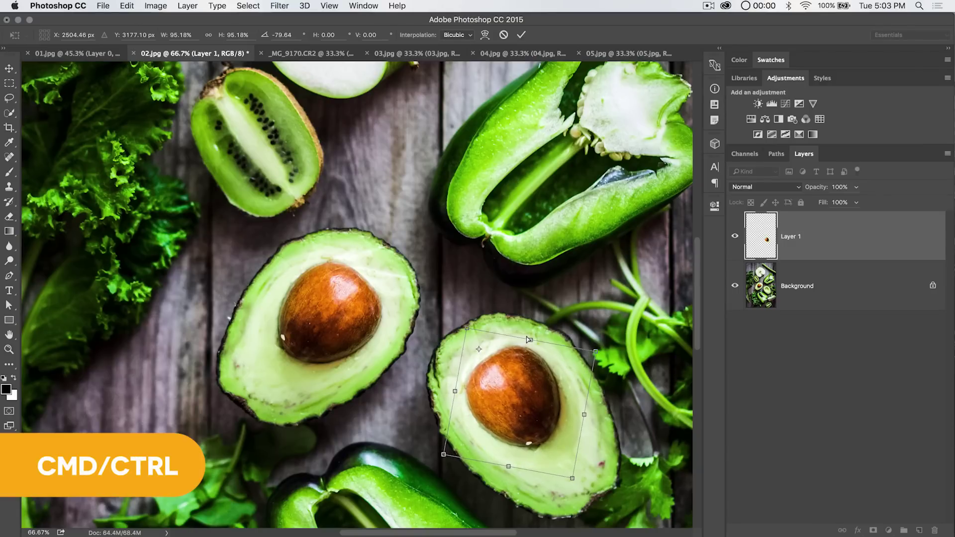
# - Skew the pit along its top, its right side and from its top-right corner
pyautogui.moveTo(532, 340)
pyautogui.mouseDown()
pyautogui.moveTo(567, 346)
pyautogui.moveTo(463, 343)
pyautogui.moveTo(541, 346)
pyautogui.moveTo(525, 337)
pyautogui.mouseUp()
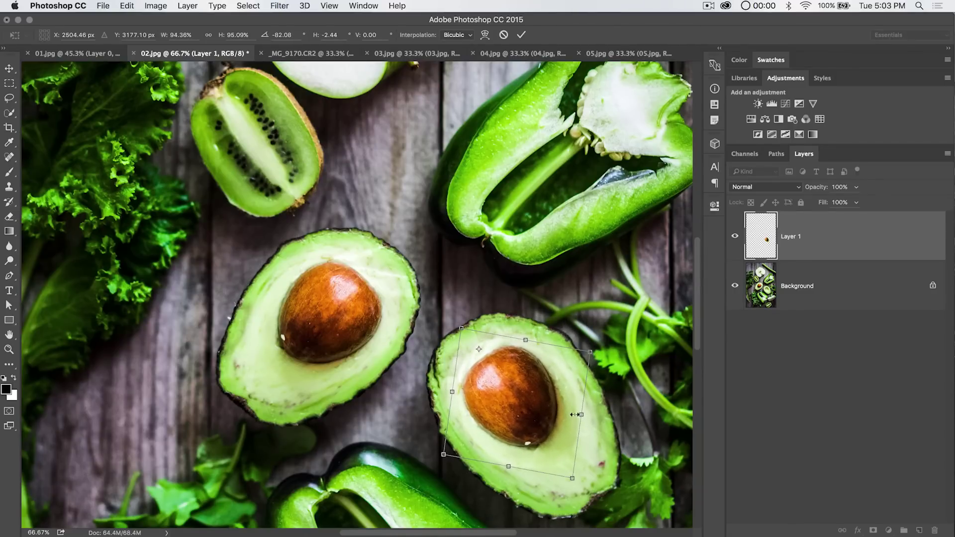
pyautogui.moveTo(578, 398)
pyautogui.mouseDown()
pyautogui.moveTo(576, 378)
pyautogui.moveTo(547, 469)
pyautogui.moveTo(571, 325)
pyautogui.moveTo(551, 356)
pyautogui.moveTo(570, 391)
pyautogui.moveTo(590, 394)
pyautogui.moveTo(577, 398)
pyautogui.moveTo(580, 407)
pyautogui.mouseUp()
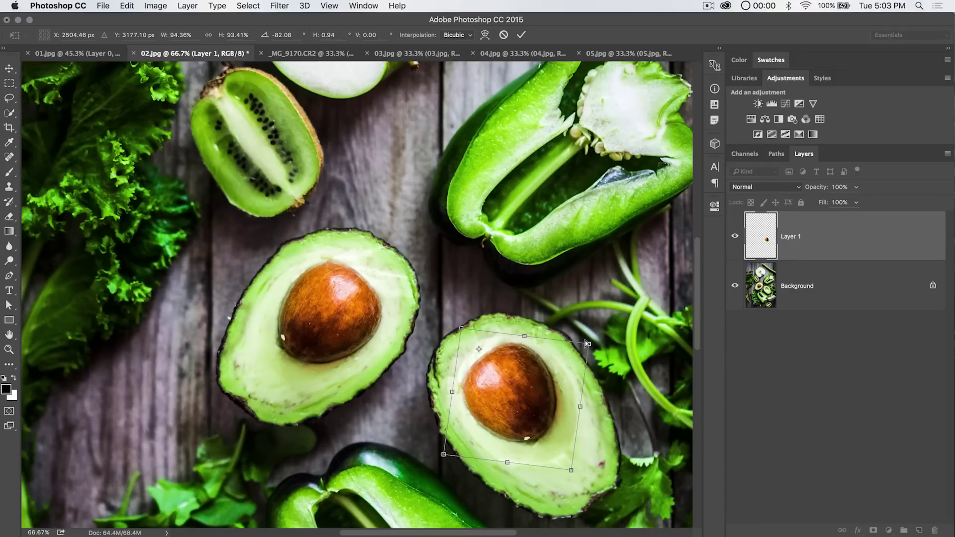
pyautogui.moveTo(588, 343)
pyautogui.mouseDown()
pyautogui.moveTo(591, 297)
pyautogui.moveTo(639, 301)
pyautogui.moveTo(580, 372)
pyautogui.moveTo(578, 330)
pyautogui.moveTo(599, 331)
pyautogui.moveTo(591, 340)
pyautogui.mouseUp()
# - Distort the pit by pulling its top-right corner, then apply the transformation
pyautogui.rightClick(502, 363)
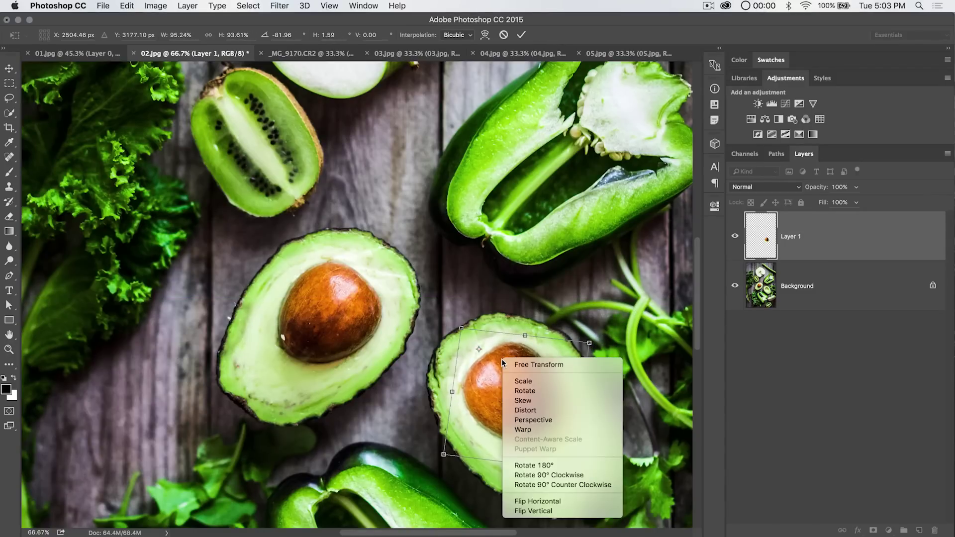
pyautogui.click(536, 413)
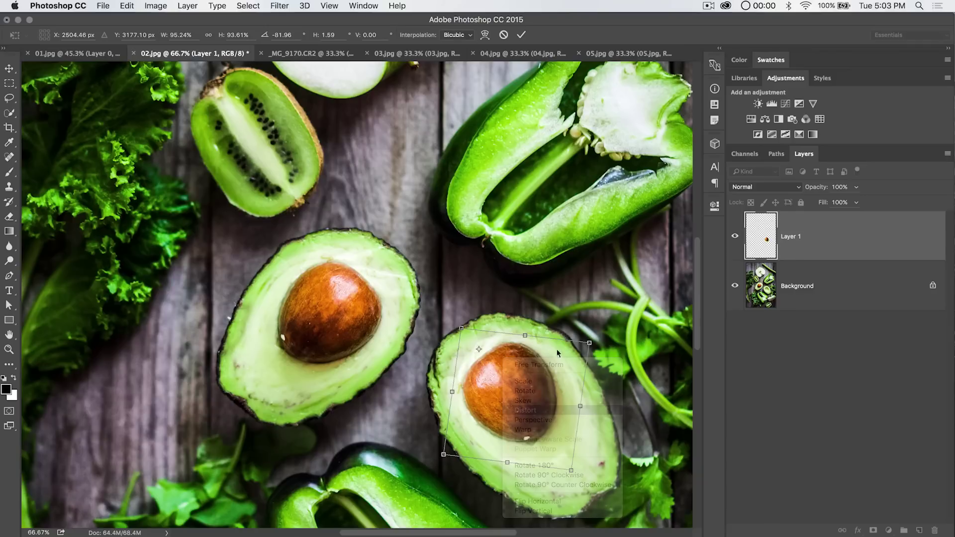
pyautogui.moveTo(584, 336)
pyautogui.mouseDown()
pyautogui.moveTo(615, 291)
pyautogui.moveTo(622, 308)
pyautogui.moveTo(573, 370)
pyautogui.moveTo(591, 329)
pyautogui.moveTo(602, 366)
pyautogui.moveTo(599, 334)
pyautogui.mouseUp()
pyautogui.rightClick(515, 374)
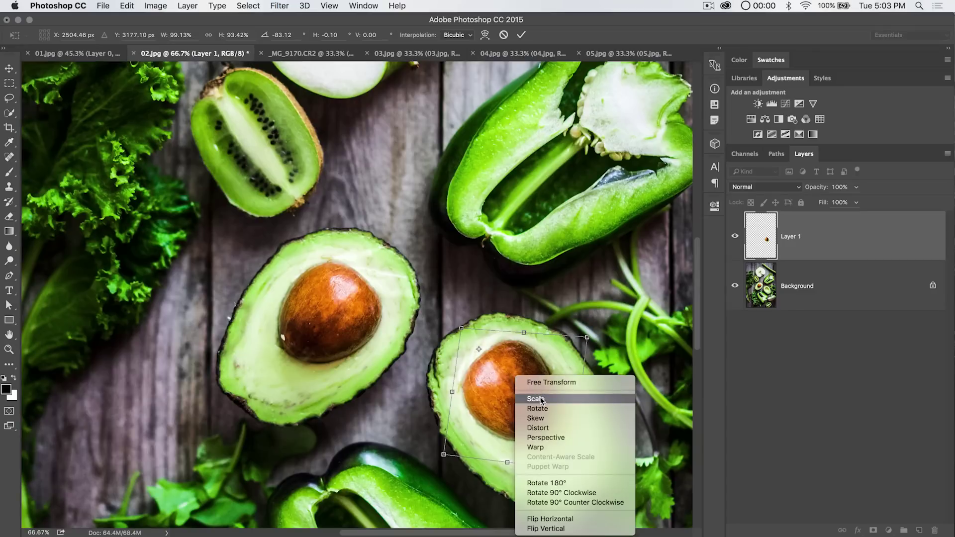
pyautogui.press('Escape')
pyautogui.press('Escape')
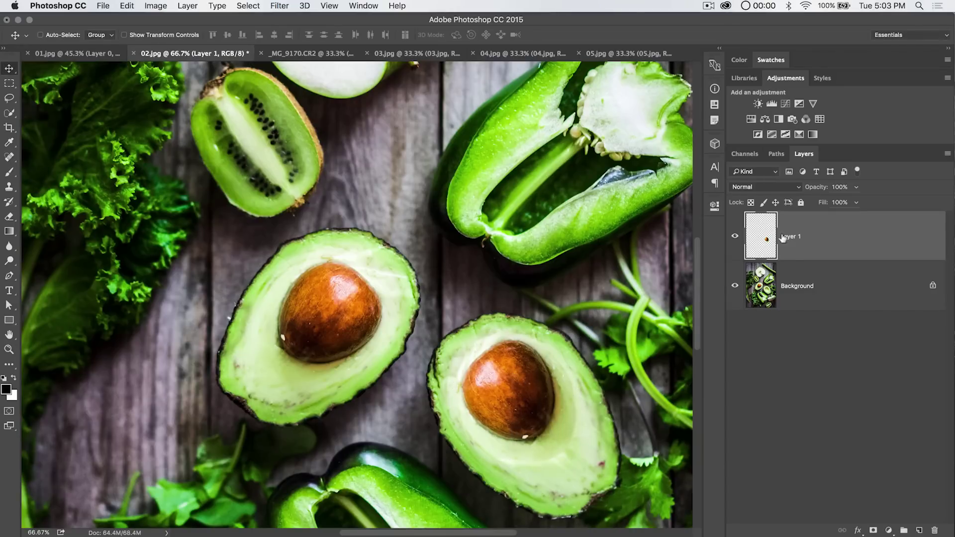
# - Start a new free transform, move the pit slightly down and flip it horizontally
pyautogui.press('super+t')
pyautogui.moveTo(525, 367)
pyautogui.mouseDown()
pyautogui.moveTo(535, 379)
pyautogui.moveTo(525, 379)
pyautogui.mouseUp()
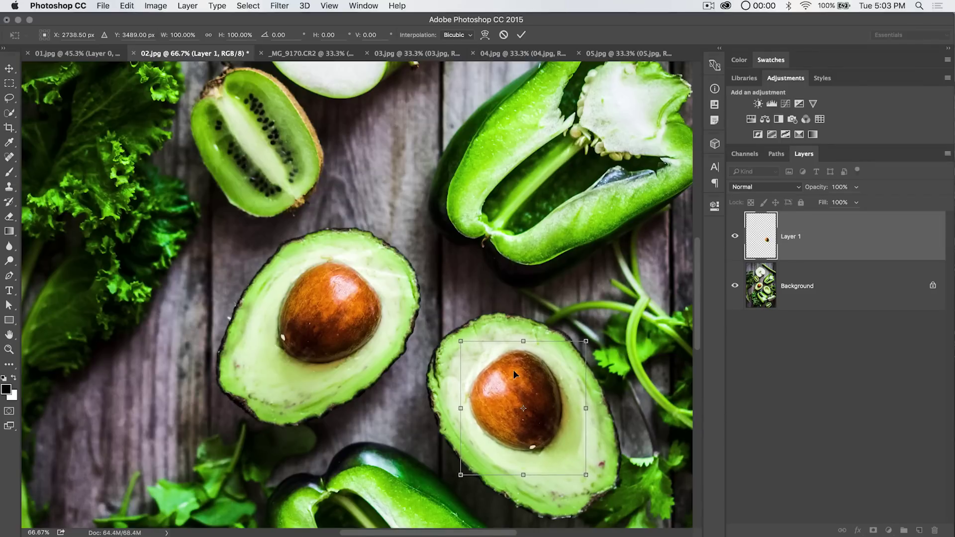
pyautogui.rightClick(514, 371)
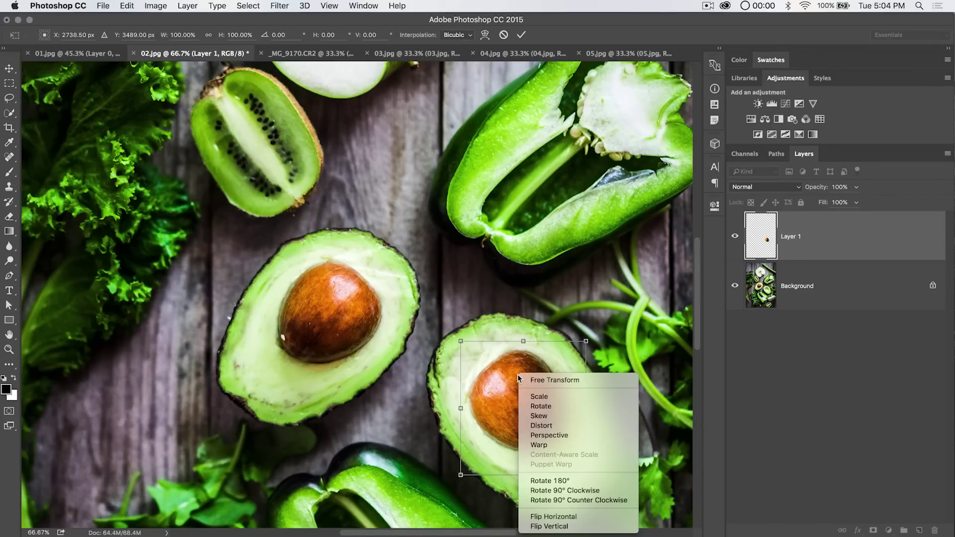
pyautogui.click(570, 520)
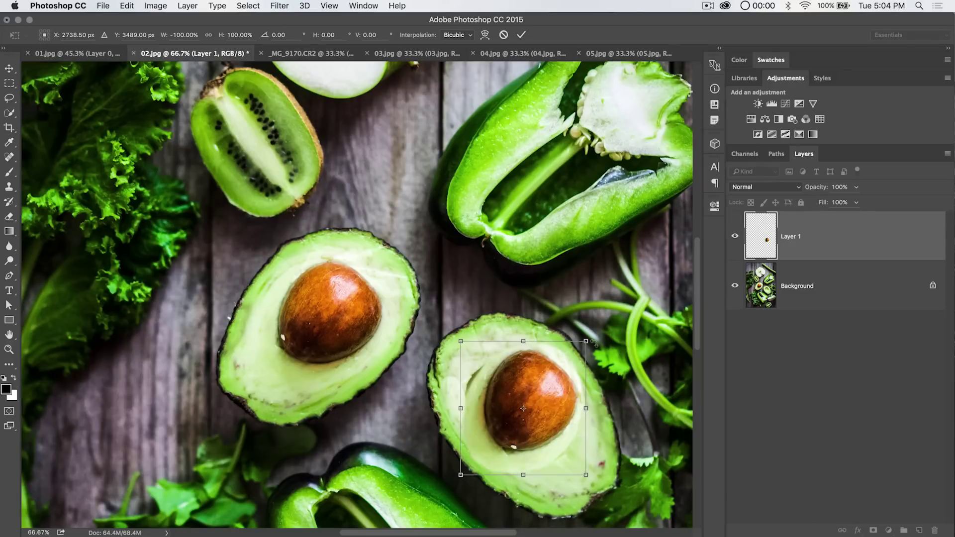
# - Rotate the pit to about -63°, nudge it into place and commit the transform
pyautogui.moveTo(594, 338); pyautogui.dragTo(488, 277)
pyautogui.moveTo(533, 390); pyautogui.dragTo(532, 394)
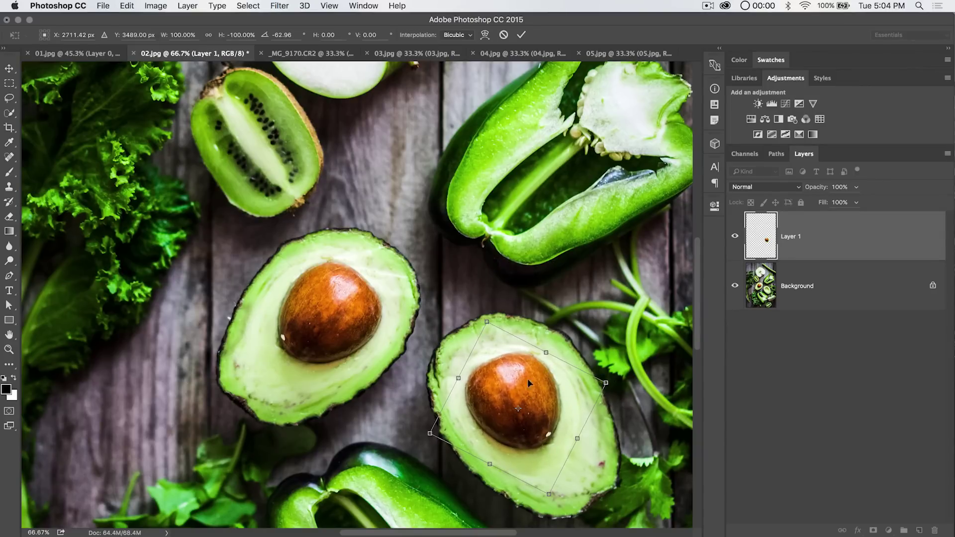
pyautogui.moveTo(532, 369); pyautogui.dragTo(536, 372)
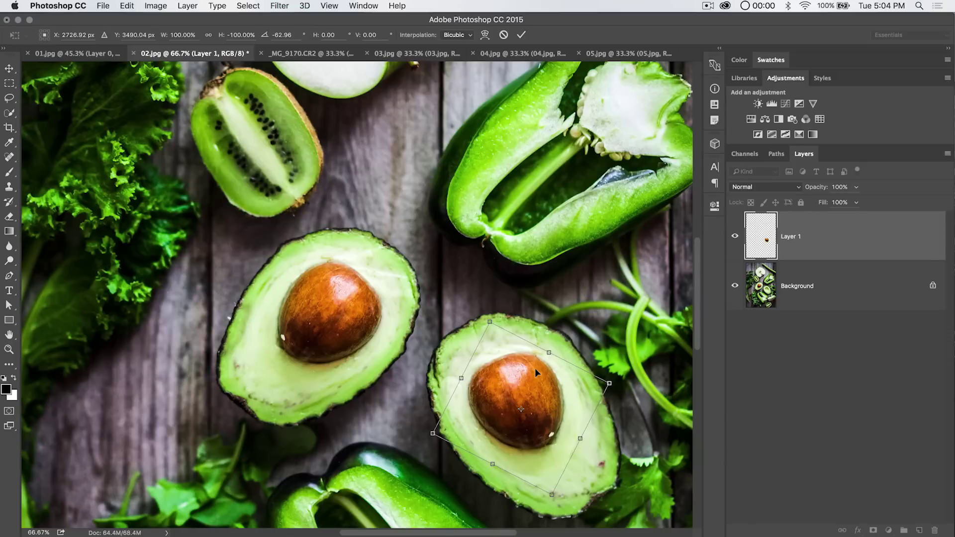
pyautogui.click(521, 36)
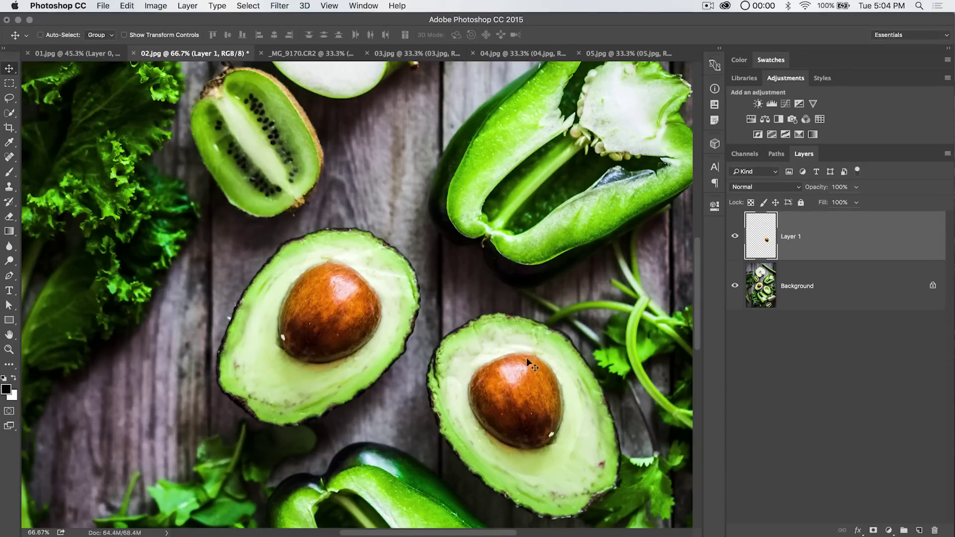
pyautogui.press('super+minus')
pyautogui.press('super+minus')
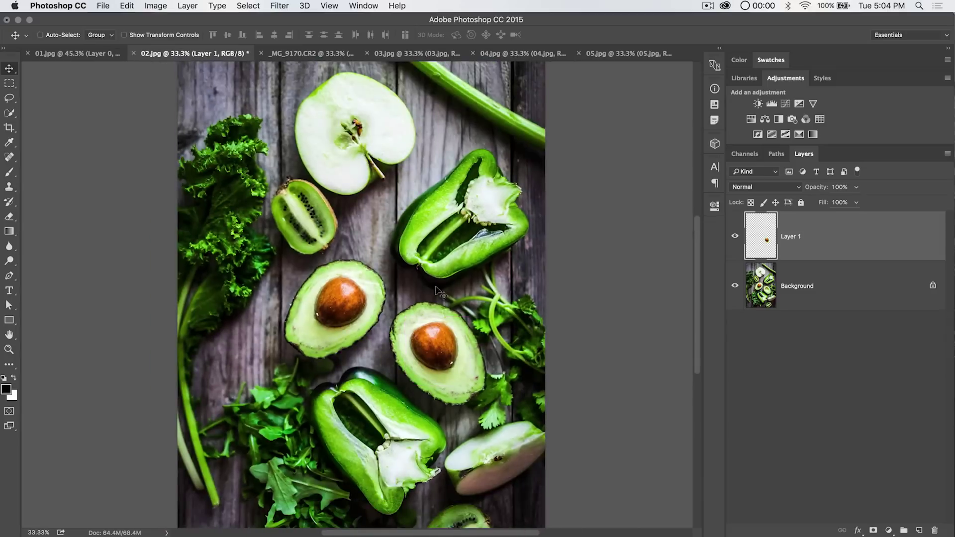
# - Quick-select the sliced apple on the Background layer and copy it to Layer 2 with Cmd+J
pyautogui.moveTo(396, 214); pyautogui.dragTo(444, 307)
pyautogui.press('w')
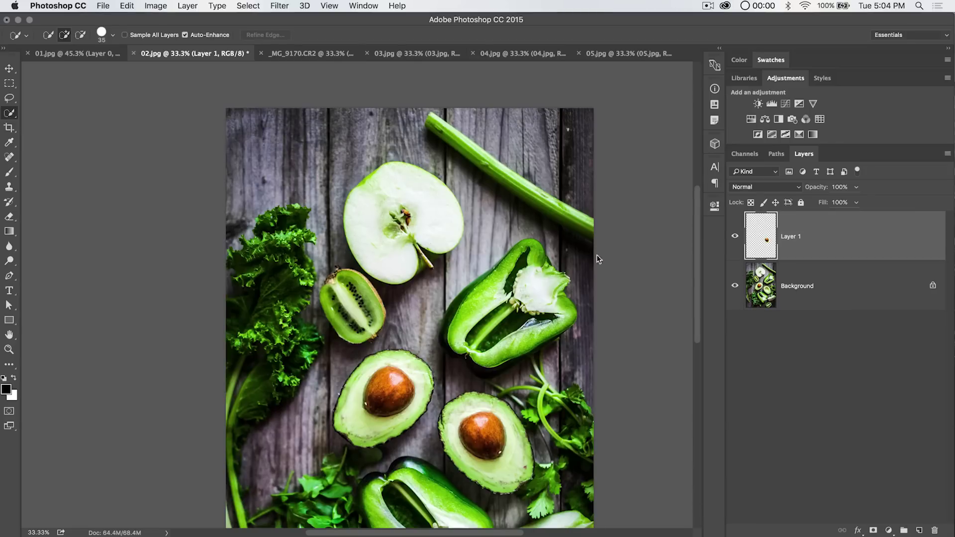
pyautogui.click(822, 286)
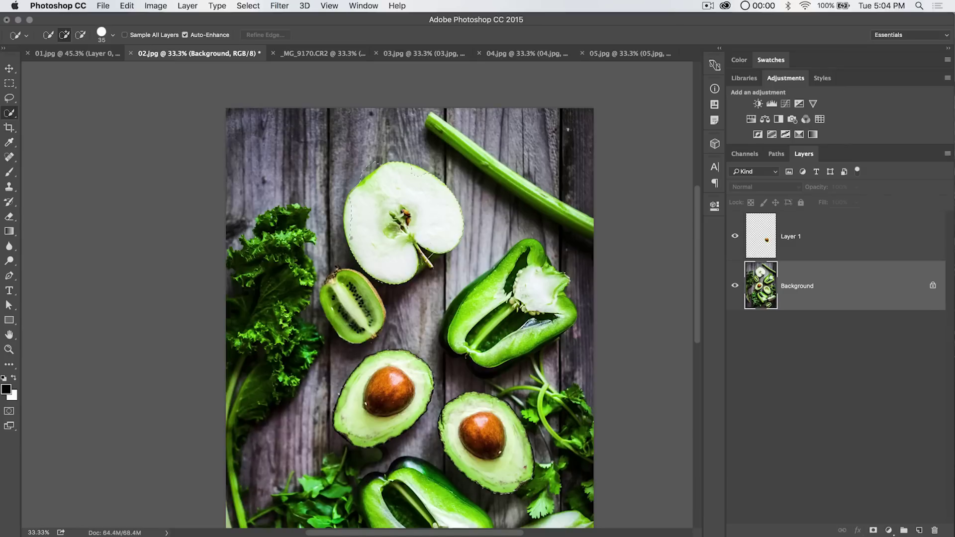
pyautogui.moveTo(367, 172); pyautogui.dragTo(358, 199)
pyautogui.press('alt')
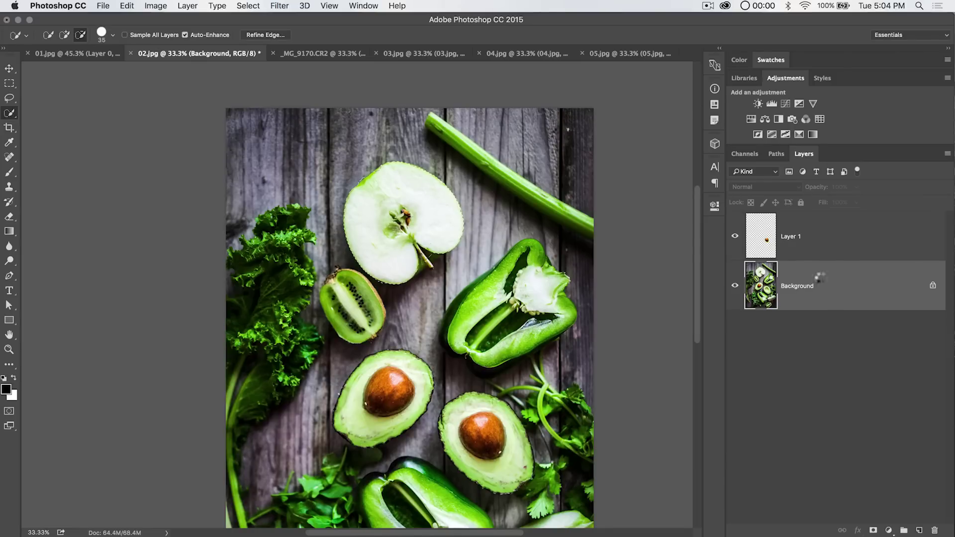
pyautogui.press('super+j')
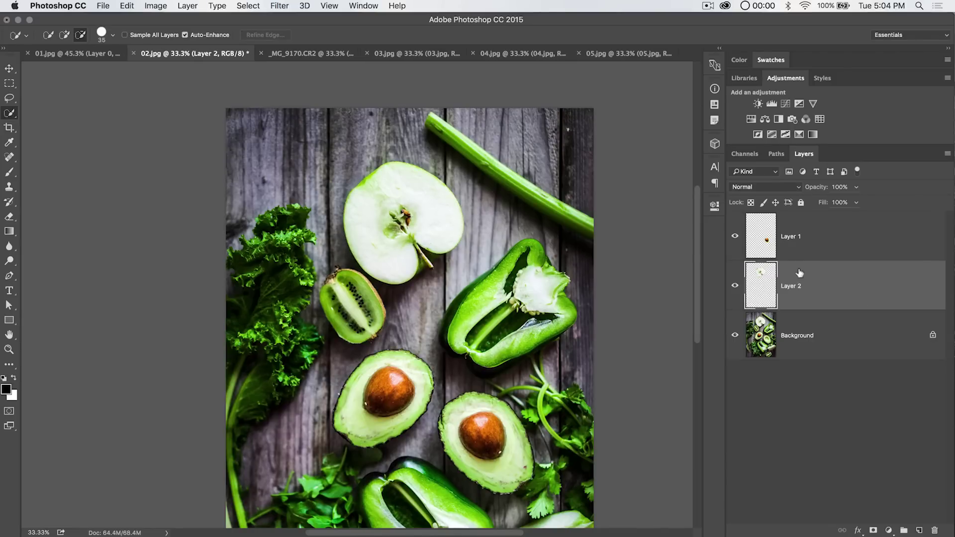
# - Try a perspective skew of the apple copy from its top corners, then undo and cancel it
pyautogui.press('super+t')
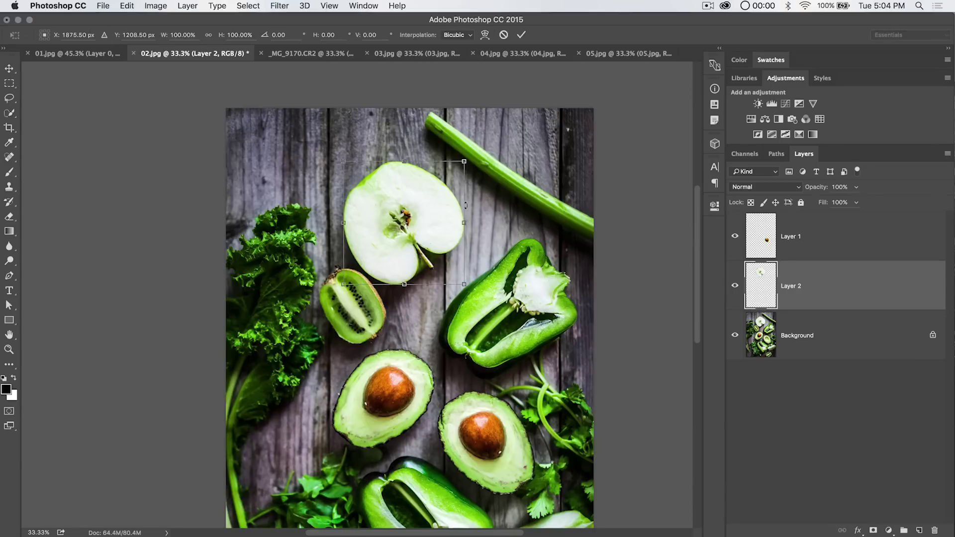
pyautogui.rightClick(391, 177)
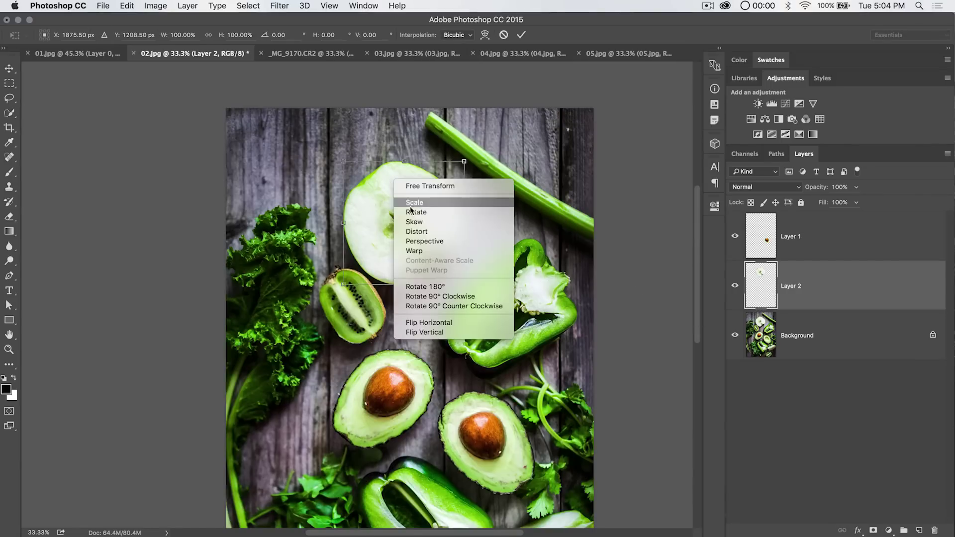
pyautogui.click(433, 244)
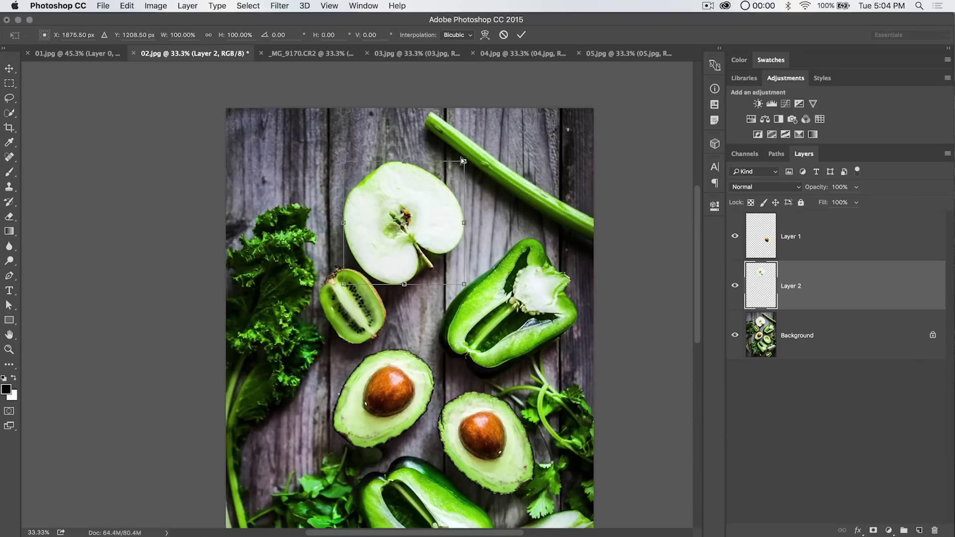
pyautogui.moveTo(463, 160); pyautogui.dragTo(463, 102)
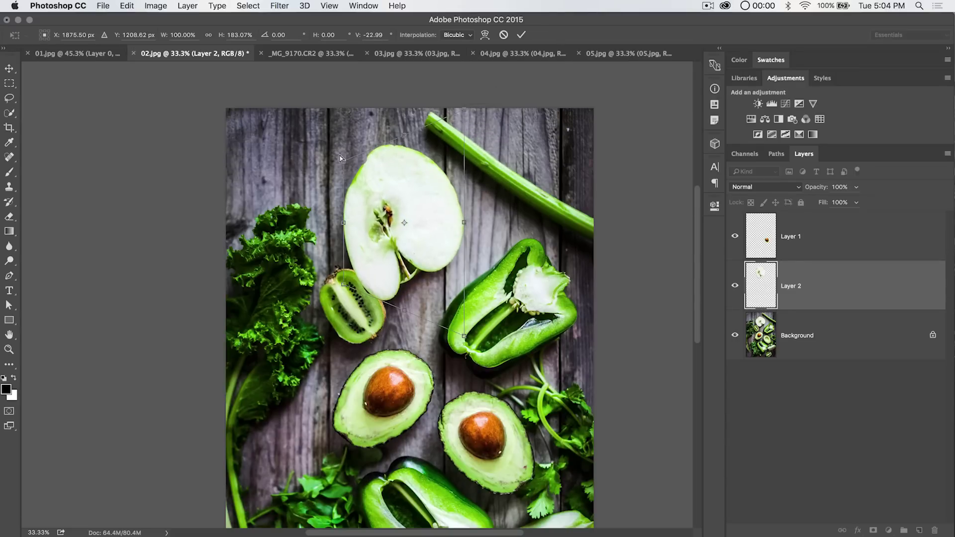
pyautogui.moveTo(341, 158)
pyautogui.mouseDown()
pyautogui.moveTo(346, 204)
pyautogui.moveTo(347, 167)
pyautogui.mouseUp()
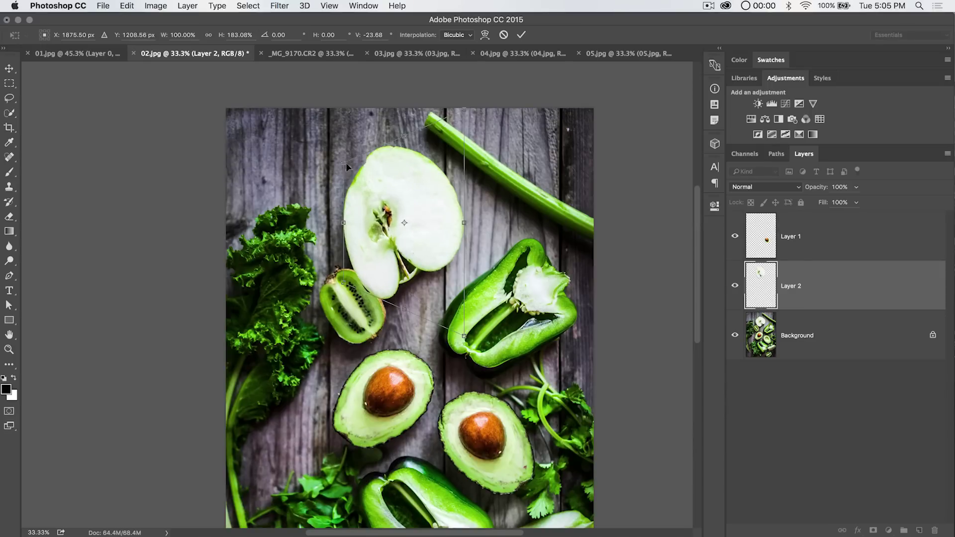
pyautogui.press('super+z')
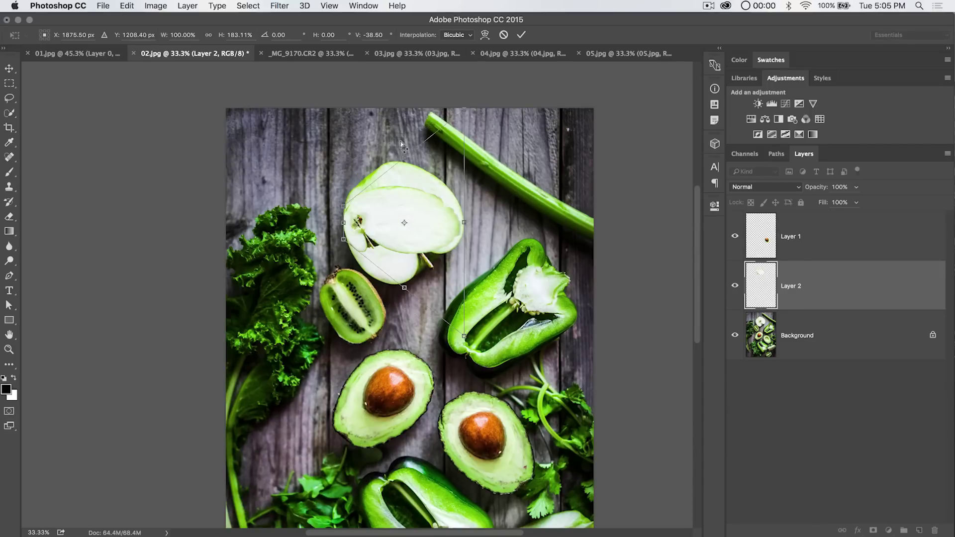
pyautogui.click(503, 35)
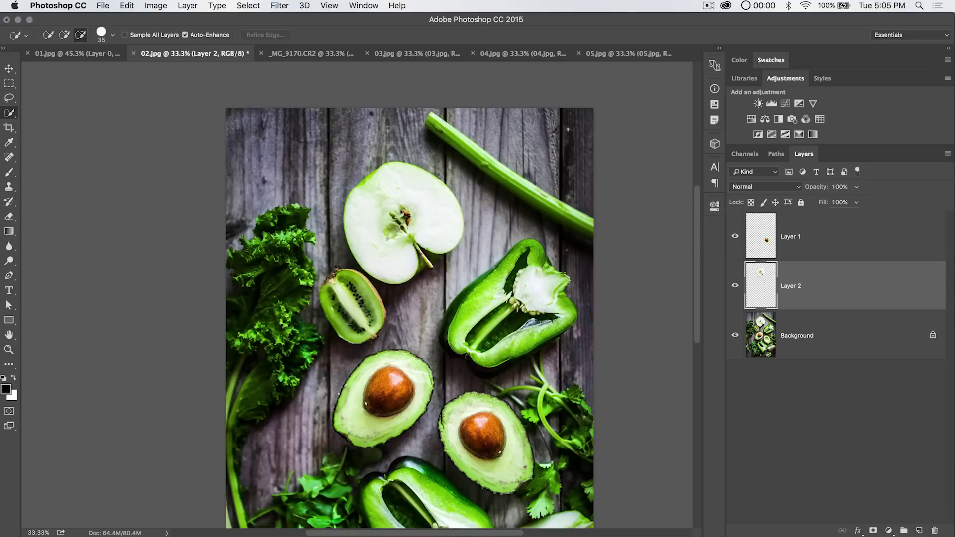
# - Restart the free transform on the apple, checking the height, rotation and skew fields and transform types
pyautogui.press('super+t')
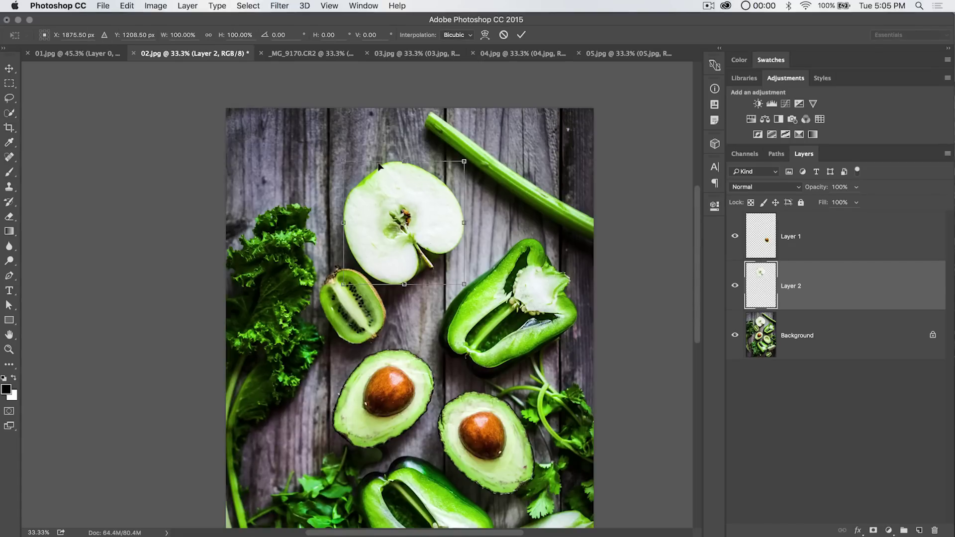
pyautogui.click(230, 32)
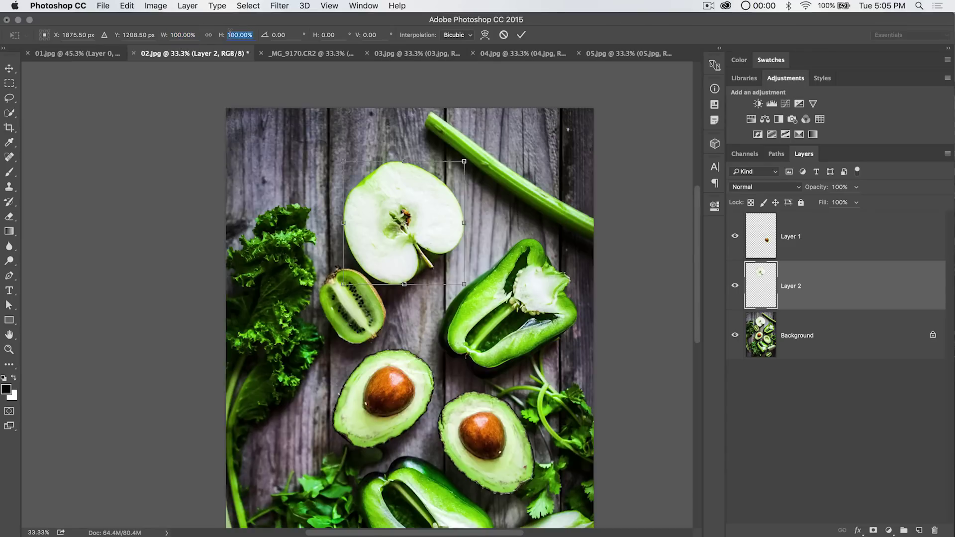
pyautogui.click(294, 35)
pyautogui.click(327, 34)
pyautogui.click(338, 35)
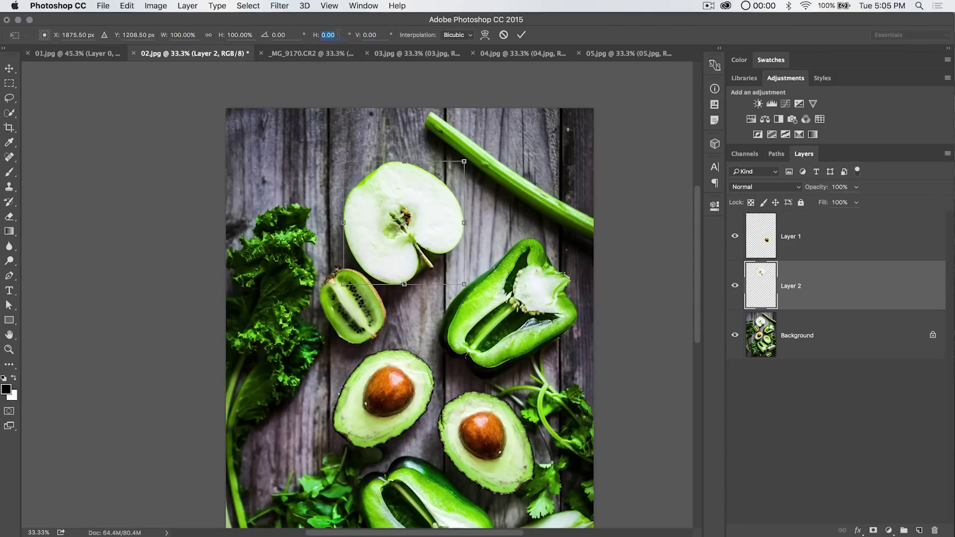
pyautogui.click(383, 32)
pyautogui.rightClick(391, 182)
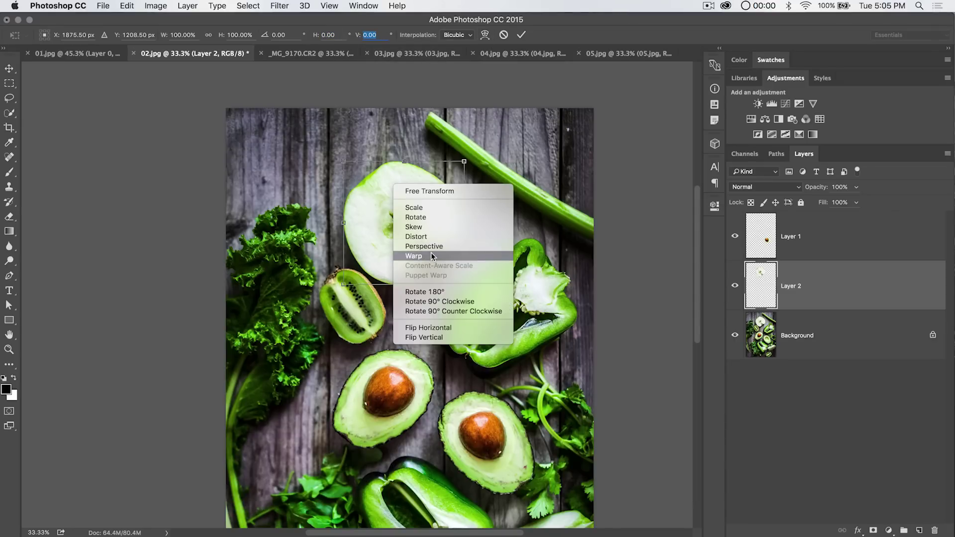
# - Warp the apple copy by bending, pinching, stretching and bulging its mesh, then commit the warp
pyautogui.click(431, 257)
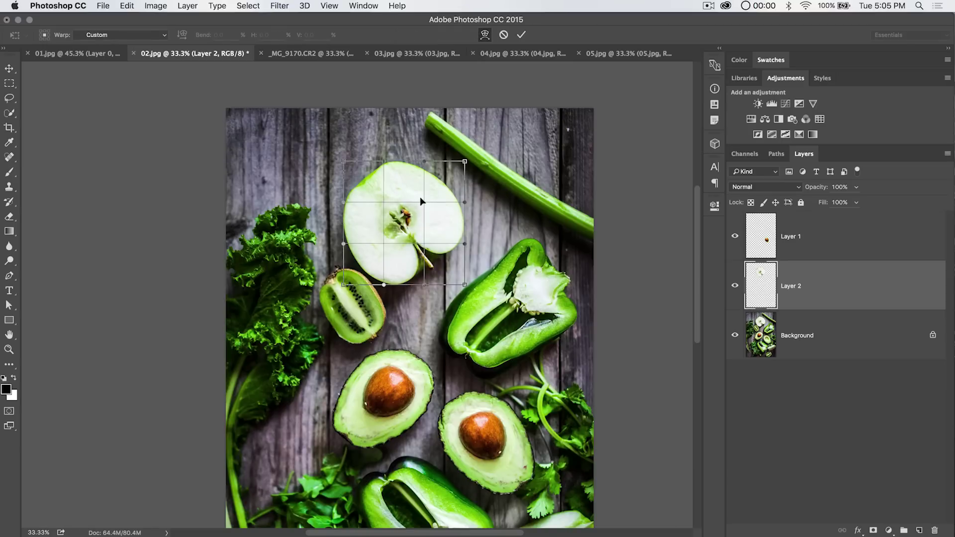
pyautogui.moveTo(420, 196); pyautogui.dragTo(522, 136)
pyautogui.moveTo(461, 200); pyautogui.dragTo(415, 192)
pyautogui.moveTo(420, 160); pyautogui.dragTo(406, 203)
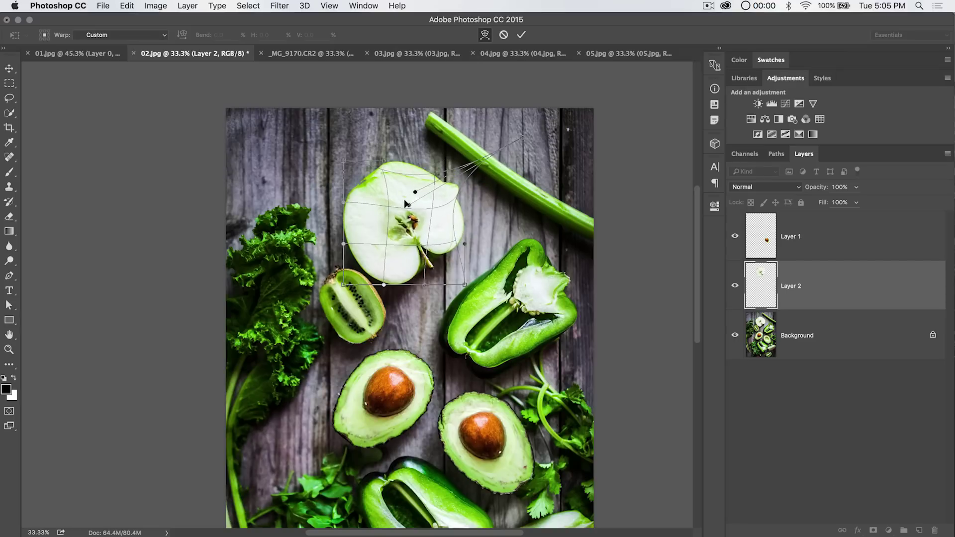
pyautogui.moveTo(340, 157); pyautogui.dragTo(319, 106)
pyautogui.moveTo(339, 242); pyautogui.dragTo(388, 246)
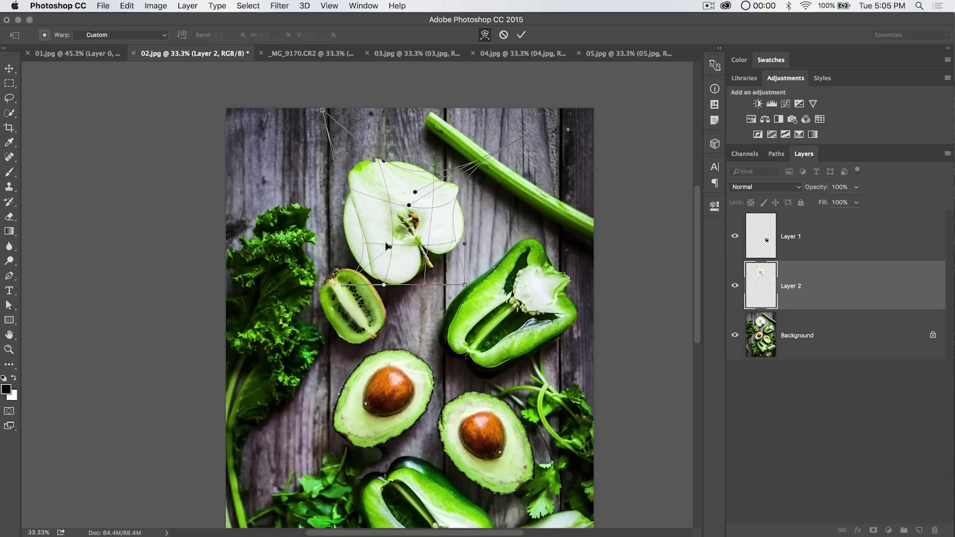
pyautogui.moveTo(337, 281); pyautogui.dragTo(361, 259)
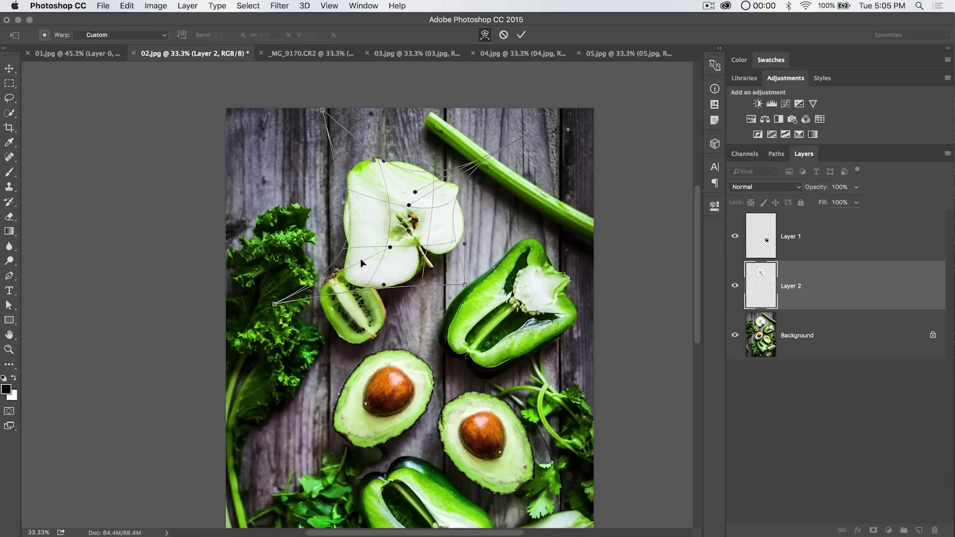
pyautogui.moveTo(401, 233)
pyautogui.mouseDown()
pyautogui.moveTo(386, 253)
pyautogui.moveTo(398, 217)
pyautogui.mouseUp()
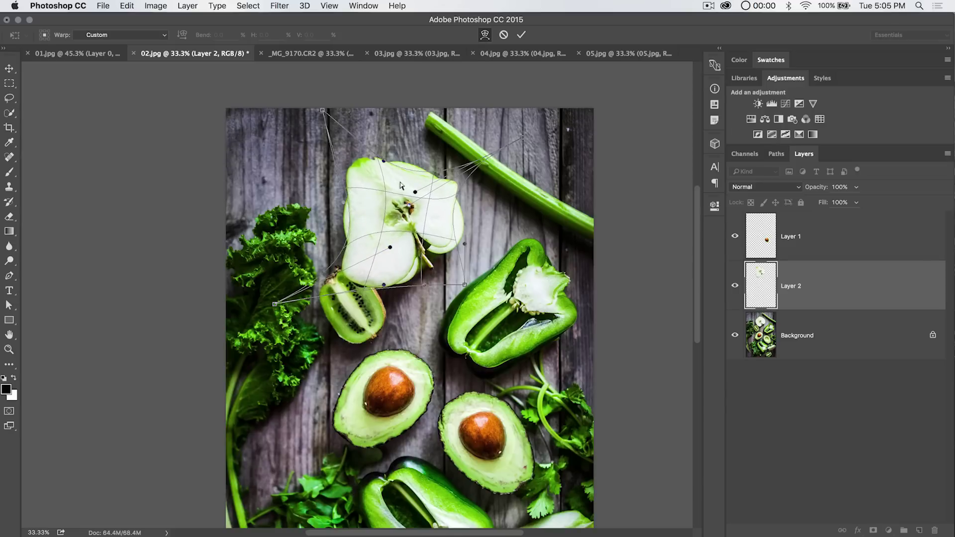
pyautogui.click(520, 35)
# - Move and nudge the warped apple, undo back to the plain slice, then switch to _MG_9170.CR2
pyautogui.press('w')
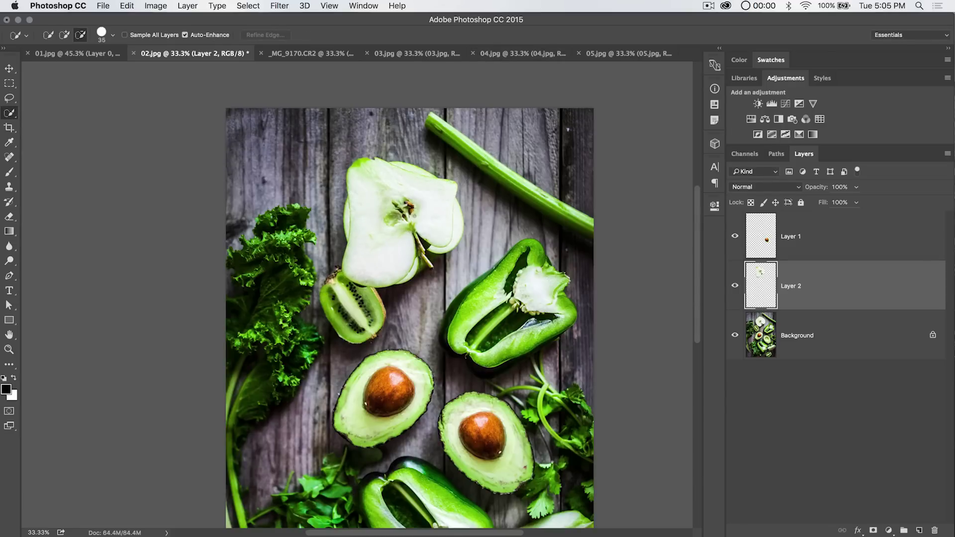
pyautogui.press('v')
pyautogui.moveTo(411, 224)
pyautogui.mouseDown()
pyautogui.moveTo(496, 247)
pyautogui.moveTo(531, 180)
pyautogui.moveTo(518, 225)
pyautogui.moveTo(479, 221)
pyautogui.moveTo(438, 234)
pyautogui.moveTo(425, 218)
pyautogui.mouseUp()
pyautogui.hotkey('shift', 'Left')
pyautogui.hotkey('shift', 'Left')
pyautogui.hotkey('shift', 'Left')
pyautogui.hotkey('shift', 'Left')
pyautogui.hotkey('shift', 'Left')
pyautogui.hotkey('shift', 'Left')
pyautogui.hotkey('shift', 'Up')
pyautogui.hotkey('shift', 'Up')
pyautogui.hotkey('shift', 'Up')
pyautogui.hotkey('shift', 'Up')
pyautogui.hotkey('shift', 'Up')
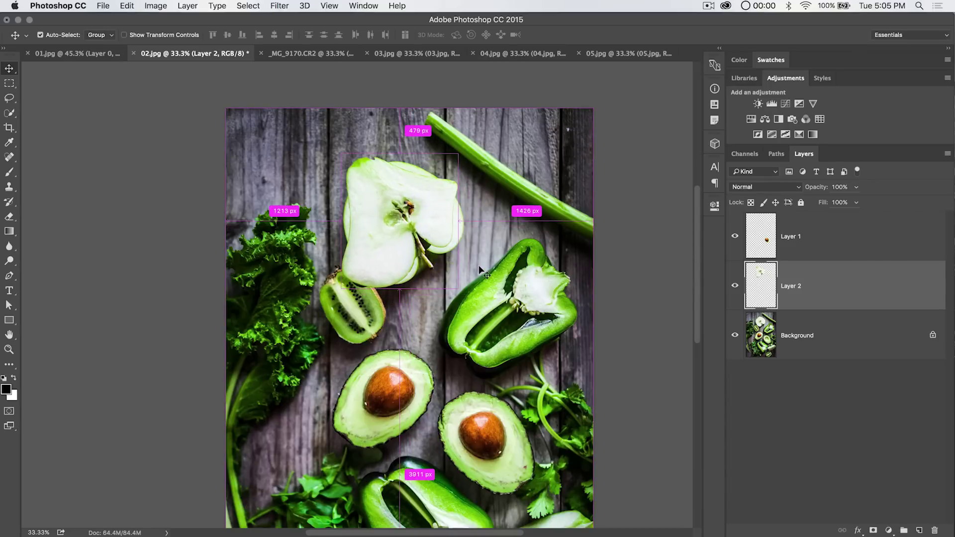
pyautogui.press('super+z')
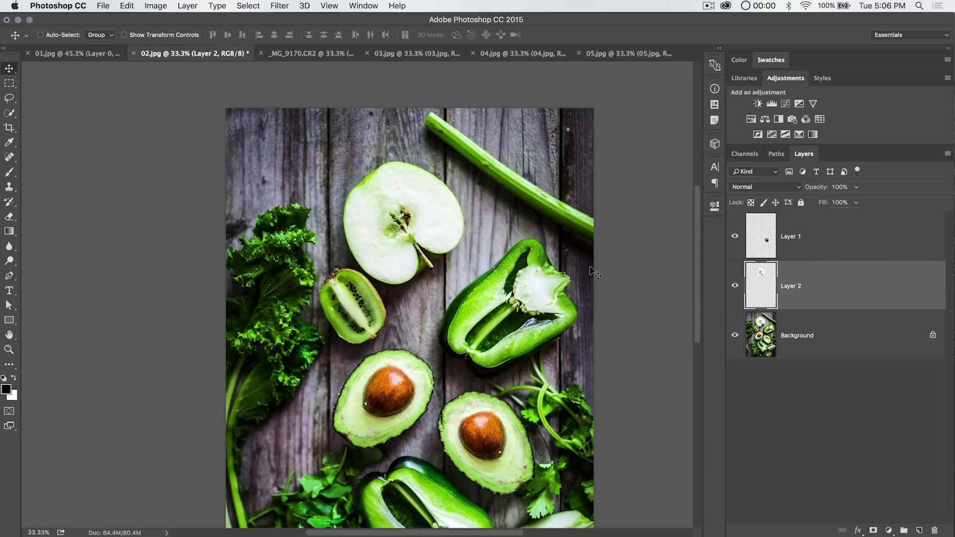
pyautogui.click(290, 56)
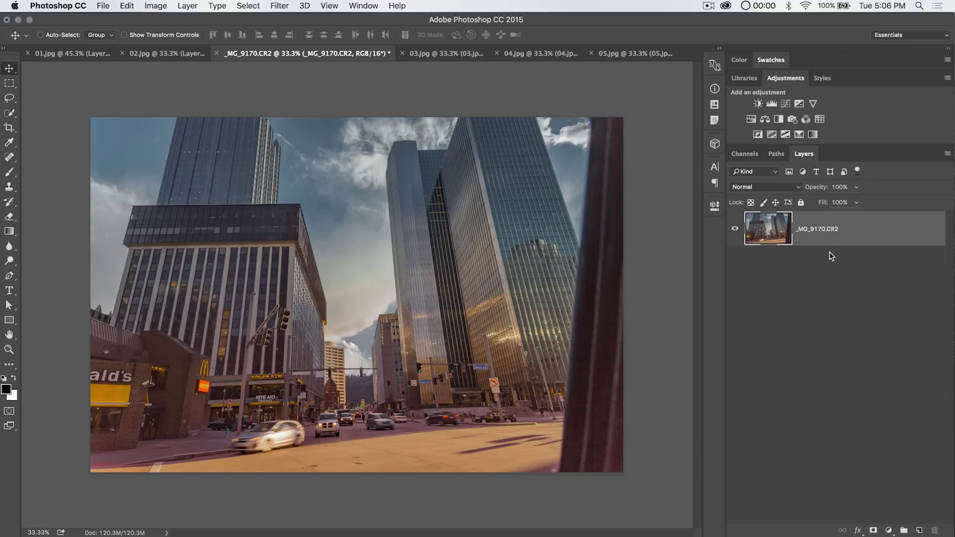
# - Start a Free Transform of the whole city photo and zoom out to make room around it
pyautogui.press('super')
pyautogui.press('super+t')
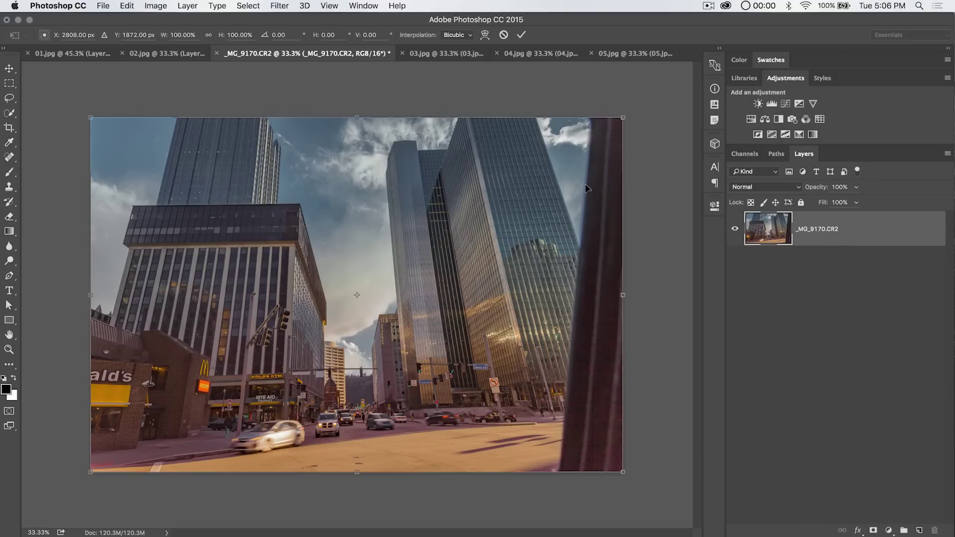
pyautogui.press('super+minus')
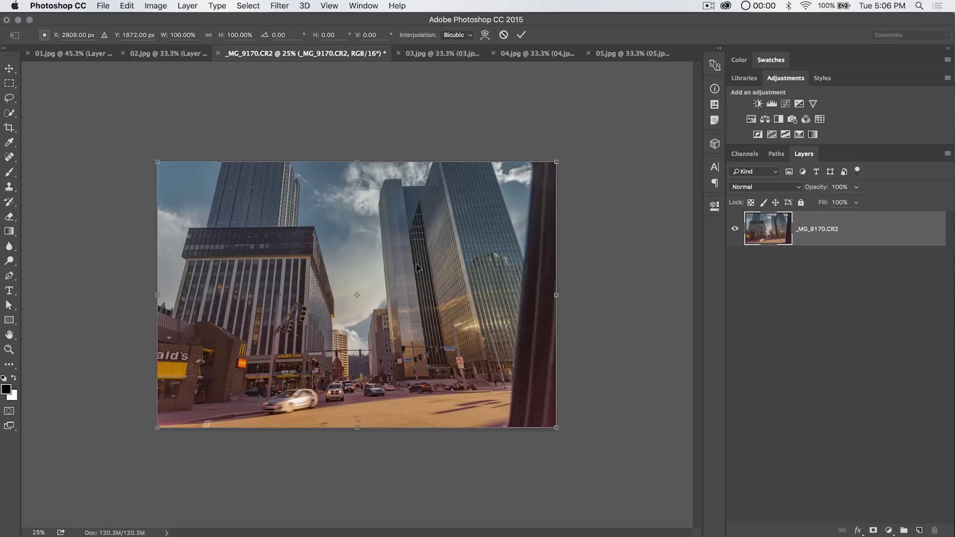
pyautogui.rightClick(376, 249)
# - Apply a Perspective transform, narrowing the photo's bottom and widening its top to about 122%
pyautogui.click(603, 451)
pyautogui.moveTo(554, 426); pyautogui.dragTo(523, 410)
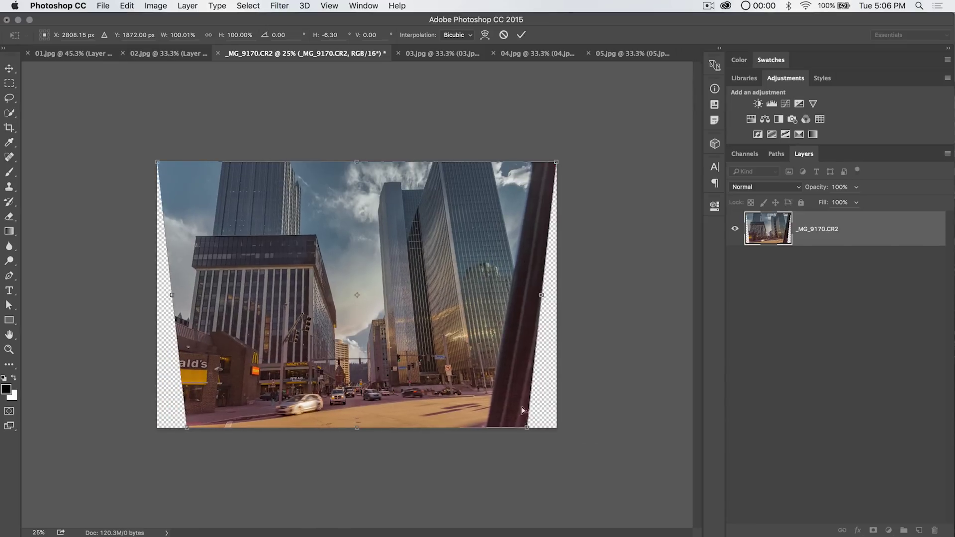
pyautogui.moveTo(553, 160); pyautogui.dragTo(599, 159)
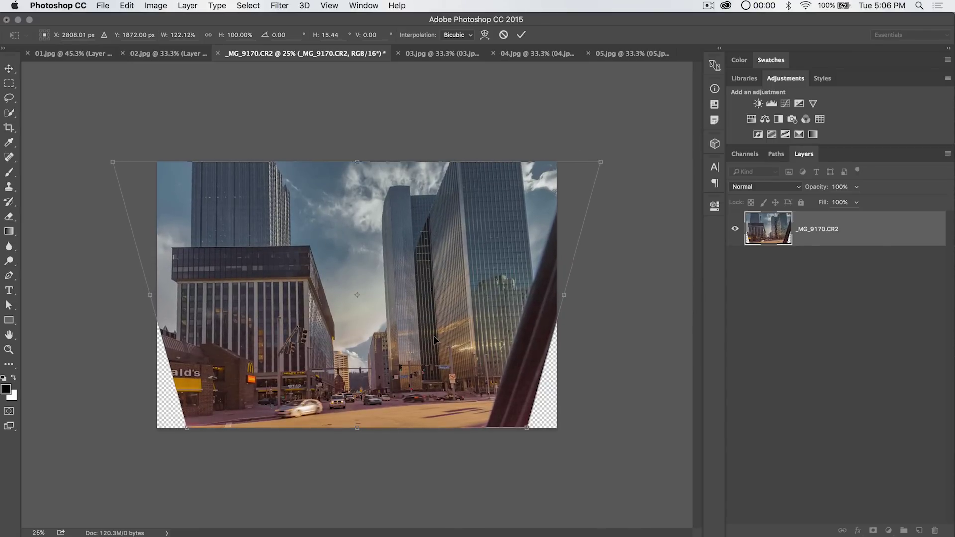
pyautogui.rightClick(415, 302)
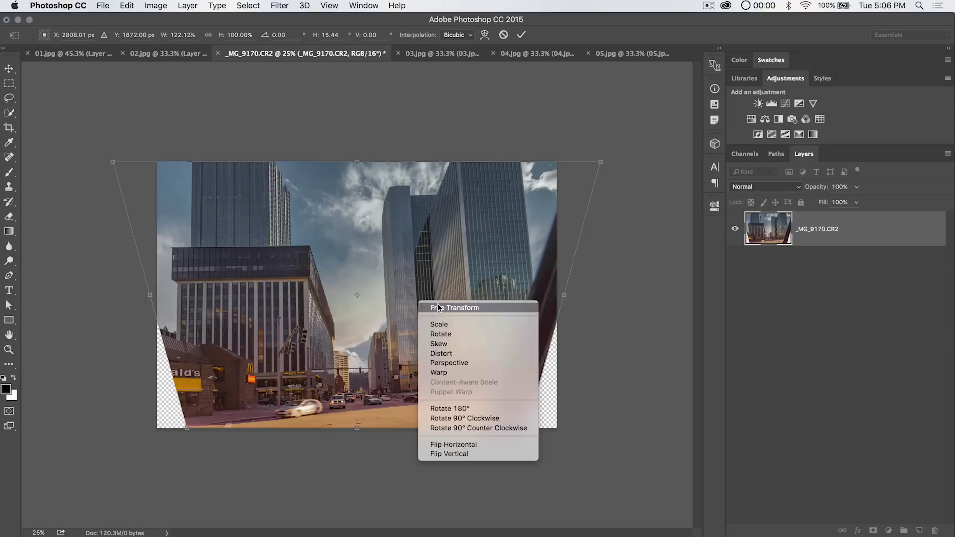
pyautogui.click(445, 327)
# - Back in Free Transform, tilt the photo 0.64° after trial rotations and enlarge it to about 127% × 104%
pyautogui.rightClick(444, 259)
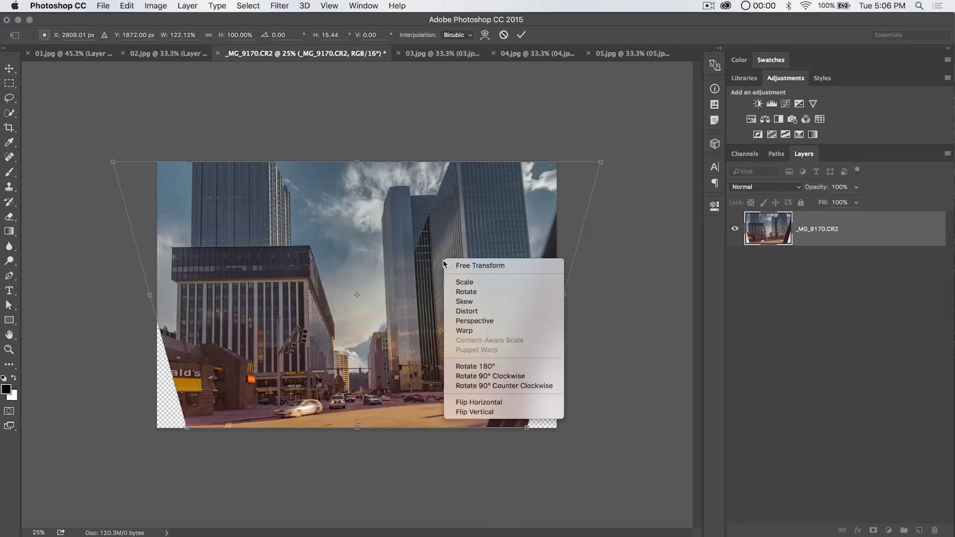
pyautogui.click(463, 267)
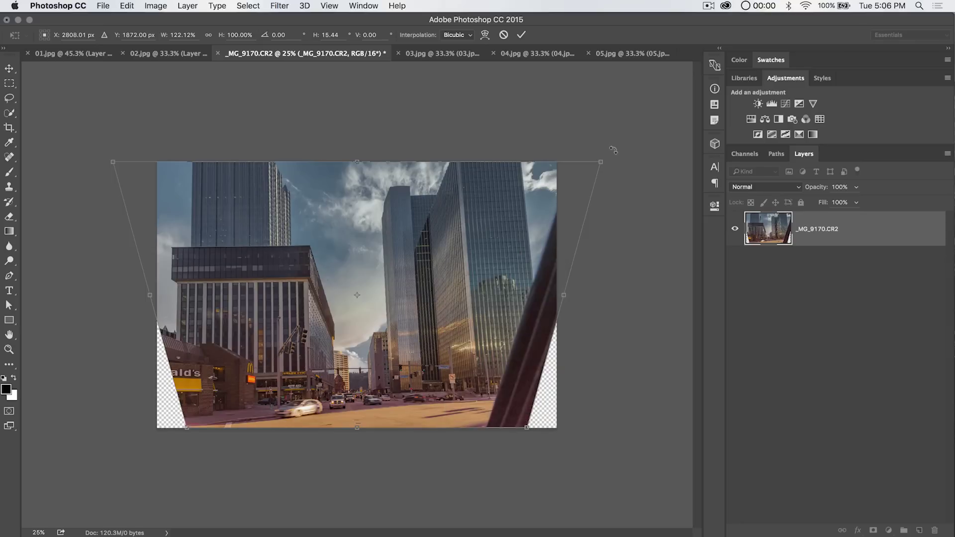
pyautogui.moveTo(613, 150)
pyautogui.mouseDown()
pyautogui.moveTo(622, 163)
pyautogui.moveTo(608, 140)
pyautogui.mouseUp()
pyautogui.press('super+z')
pyautogui.moveTo(608, 149); pyautogui.dragTo(583, 188)
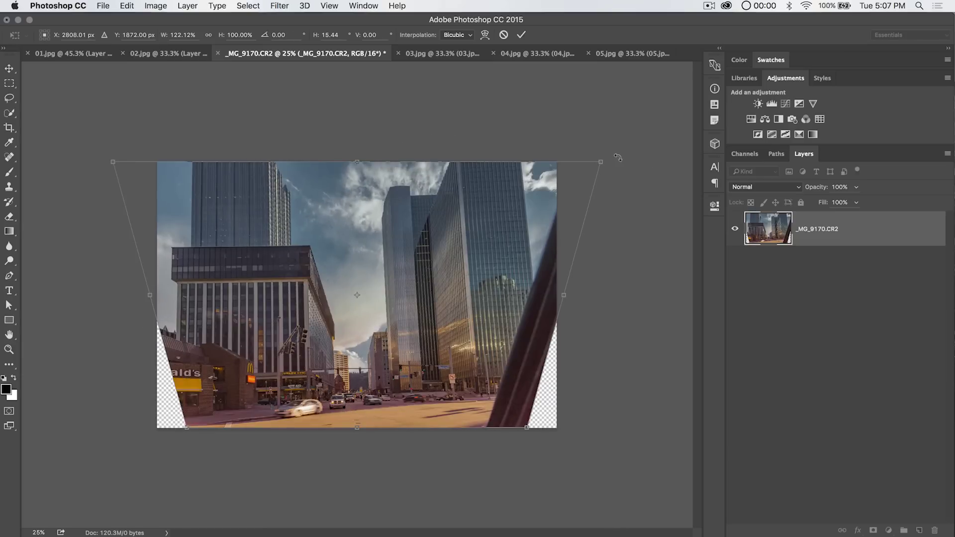
pyautogui.moveTo(621, 157); pyautogui.dragTo(609, 165)
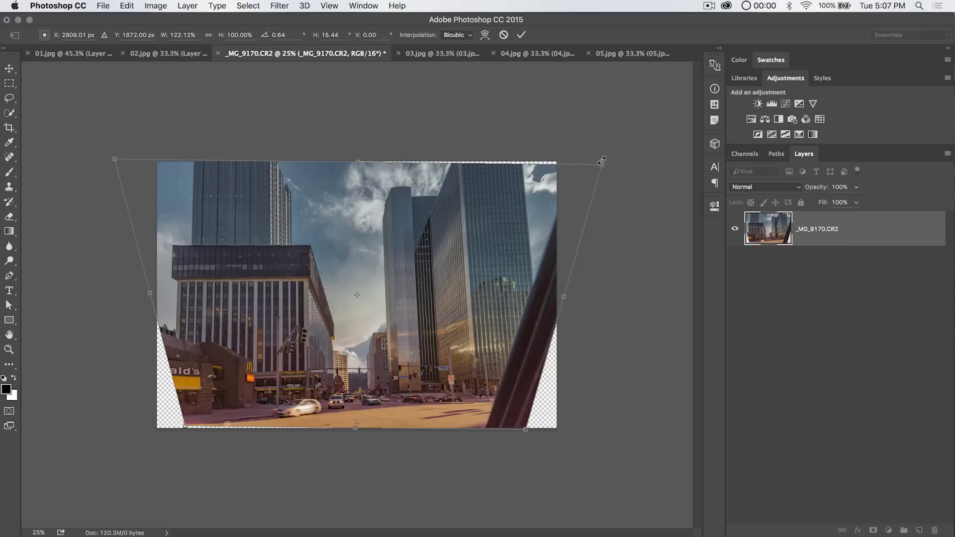
pyautogui.moveTo(602, 161); pyautogui.dragTo(611, 160)
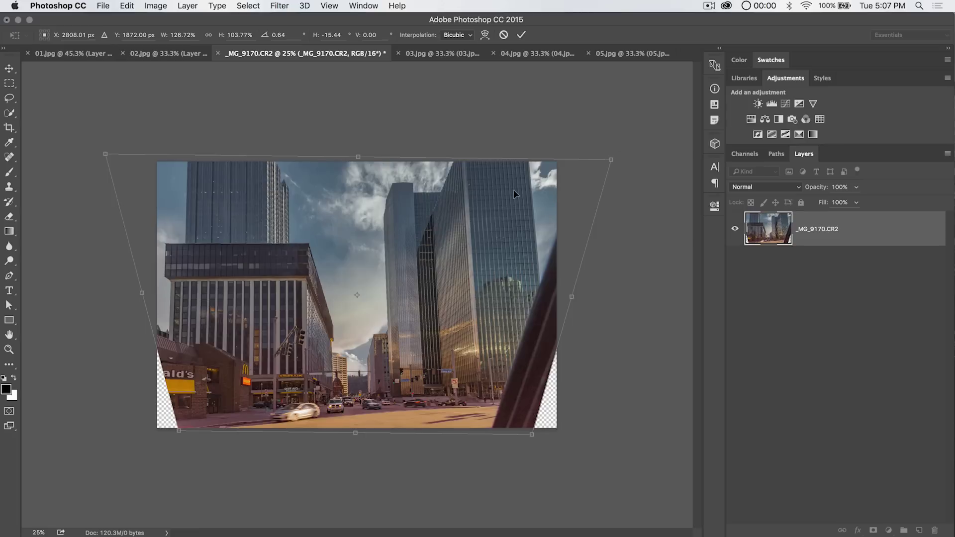
pyautogui.rightClick(441, 216)
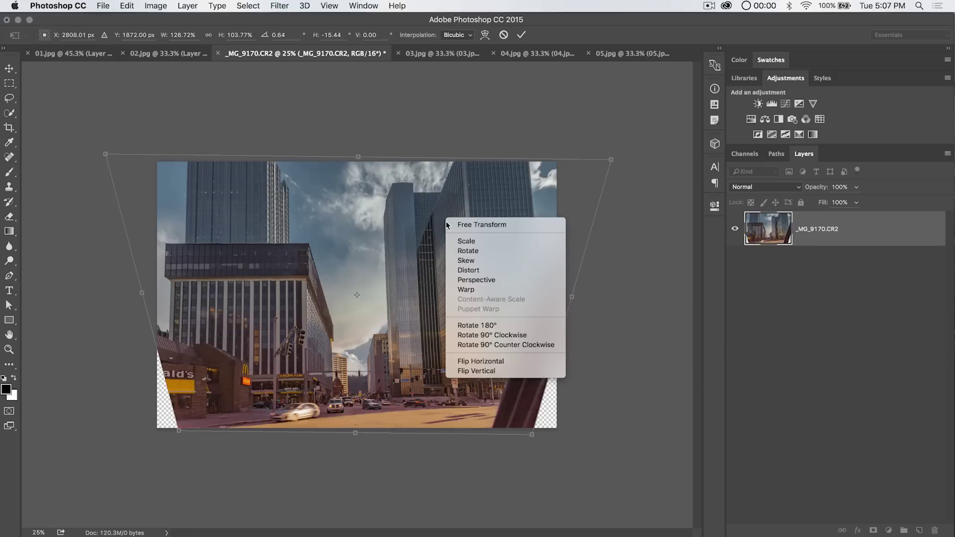
# - Distort the photo by pulling both top corners outward, committing at about 137% width, 106% height
pyautogui.click(473, 272)
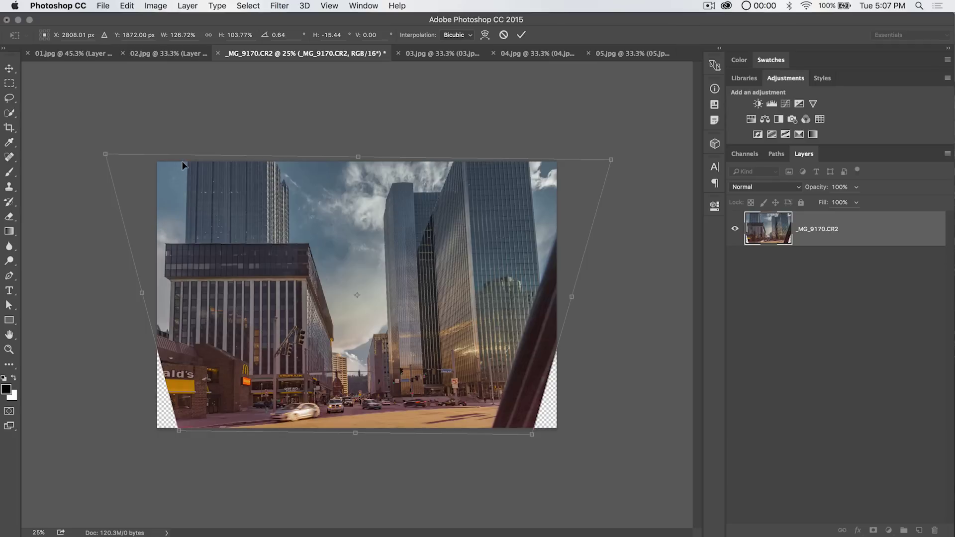
pyautogui.moveTo(98, 154); pyautogui.dragTo(93, 155)
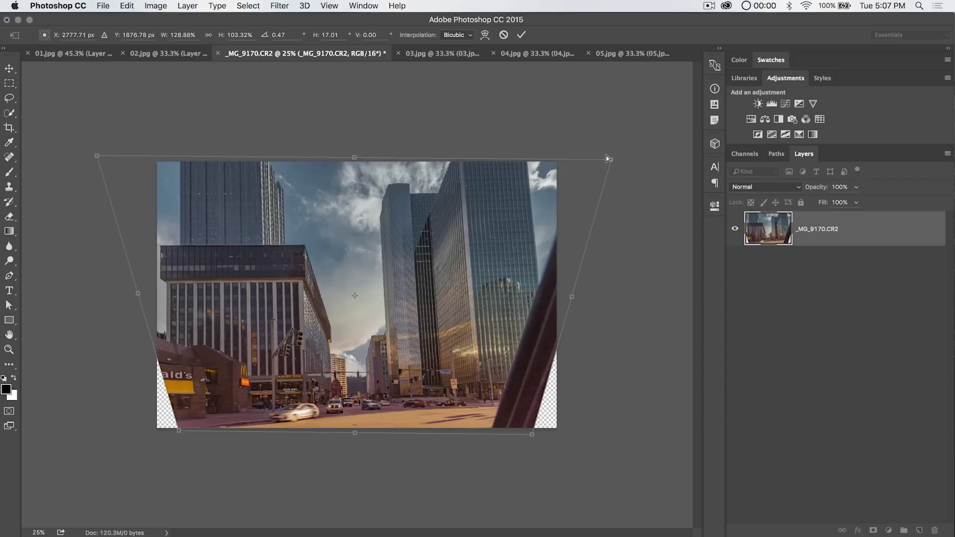
pyautogui.moveTo(611, 160); pyautogui.dragTo(643, 150)
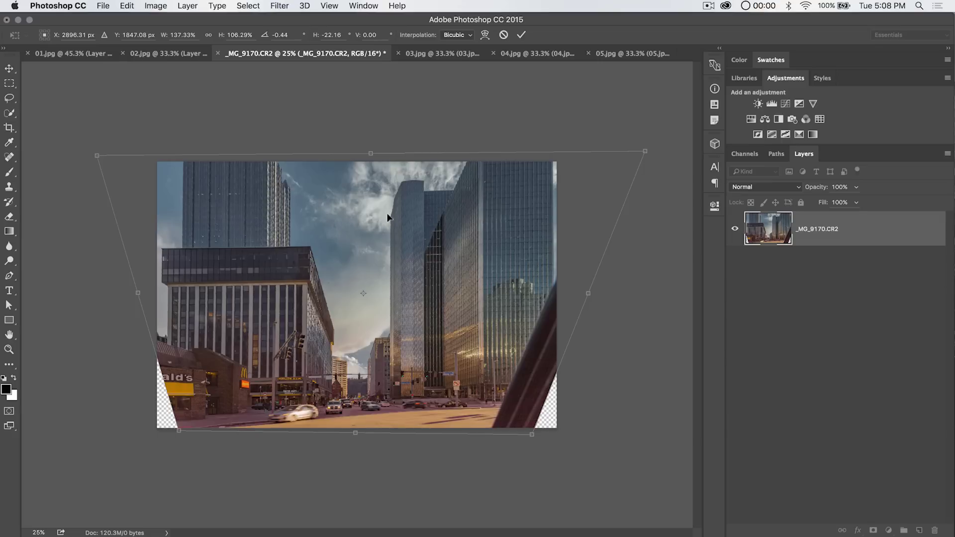
pyautogui.rightClick(369, 194)
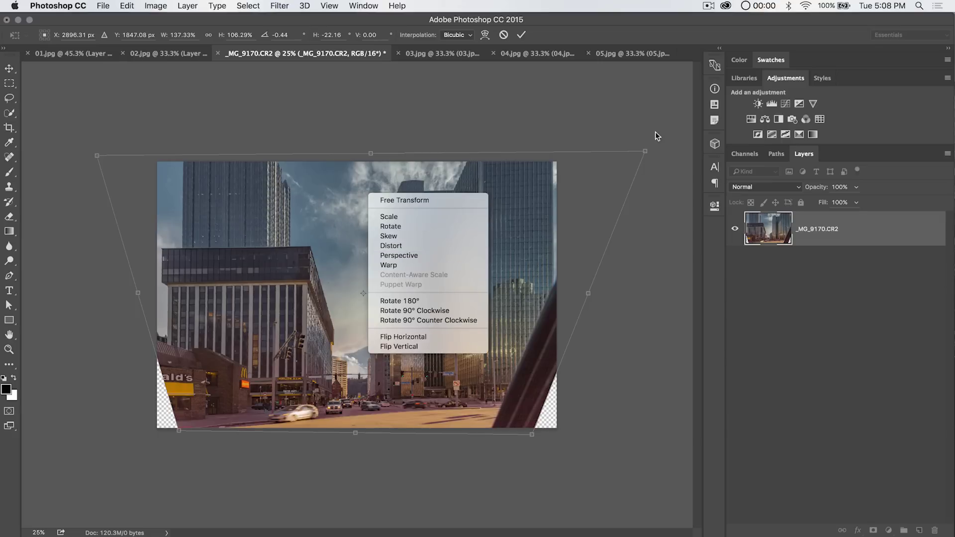
pyautogui.click(519, 215)
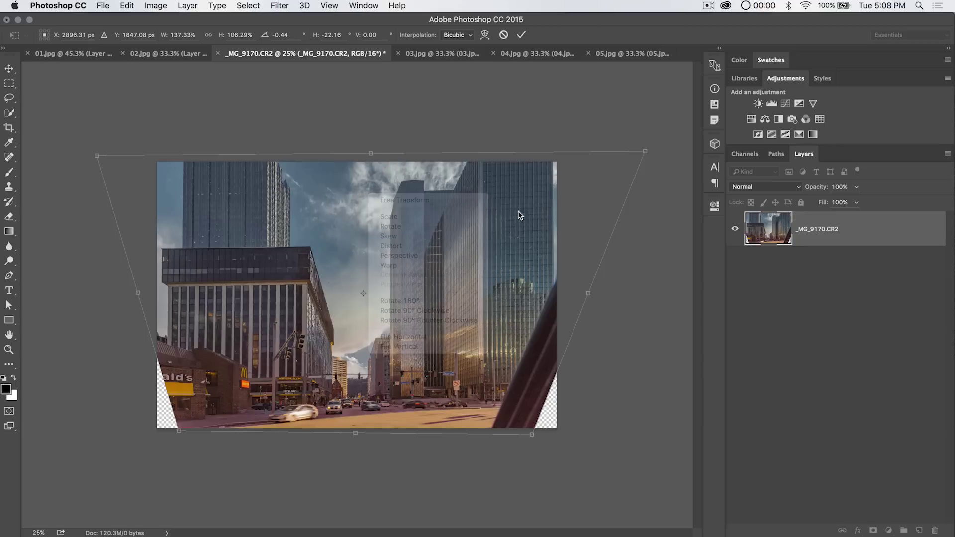
pyautogui.click(521, 35)
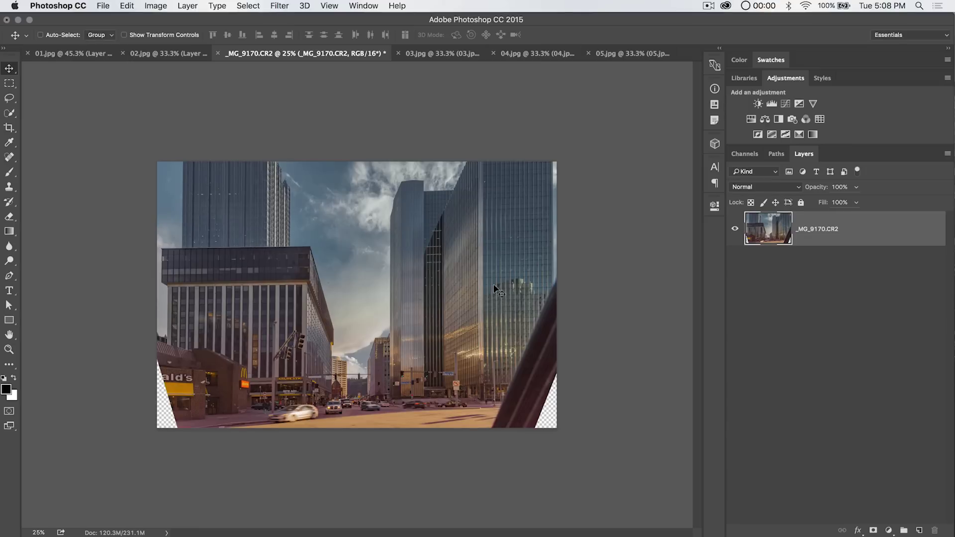
# - Scale the photo proportionally to about 112% from its top-right corner, discarding a trial horizontal stretch
pyautogui.press('super+t')
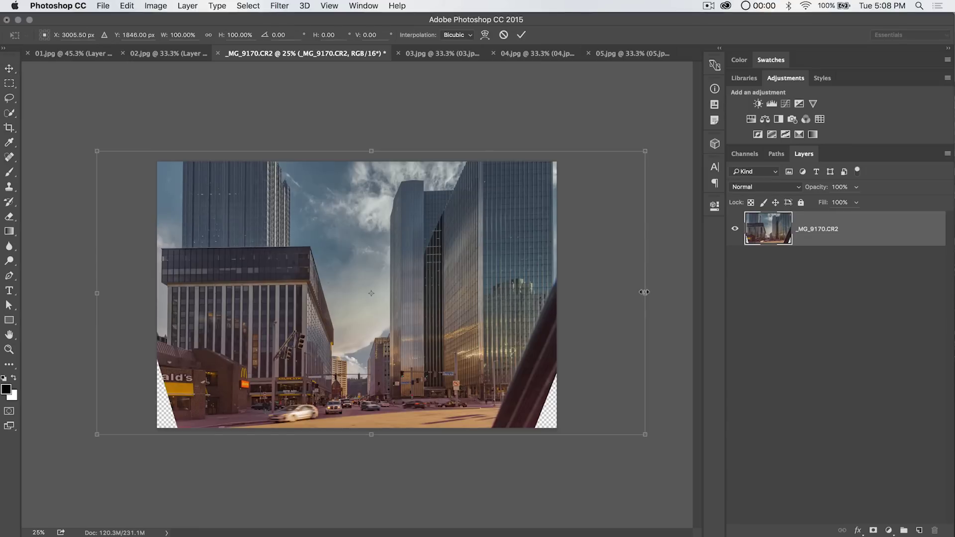
pyautogui.moveTo(644, 293); pyautogui.dragTo(684, 291)
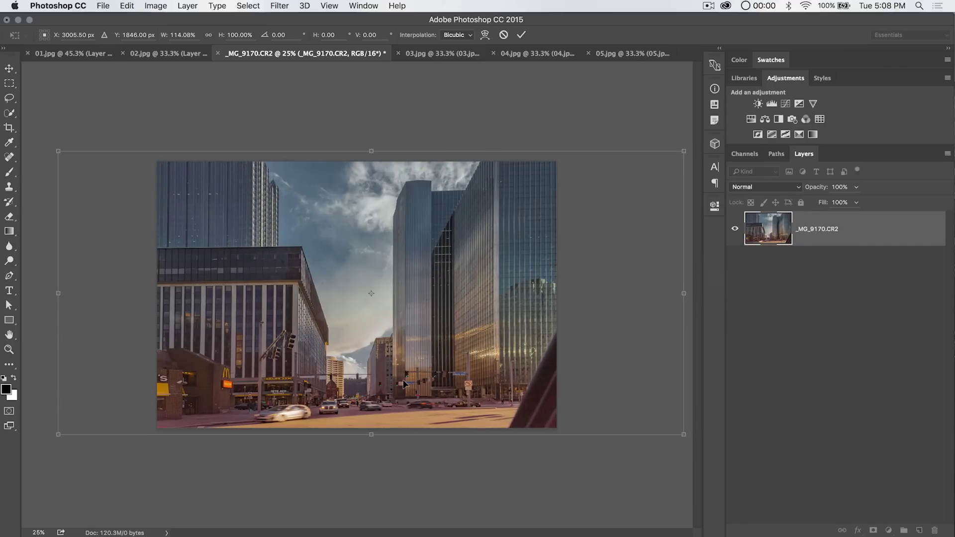
pyautogui.press('super+z')
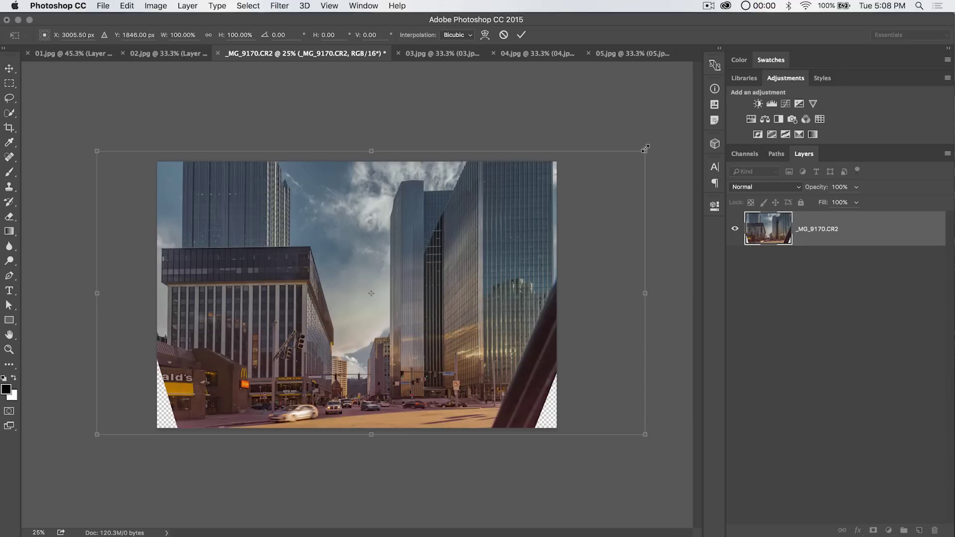
pyautogui.moveTo(646, 150); pyautogui.dragTo(671, 118)
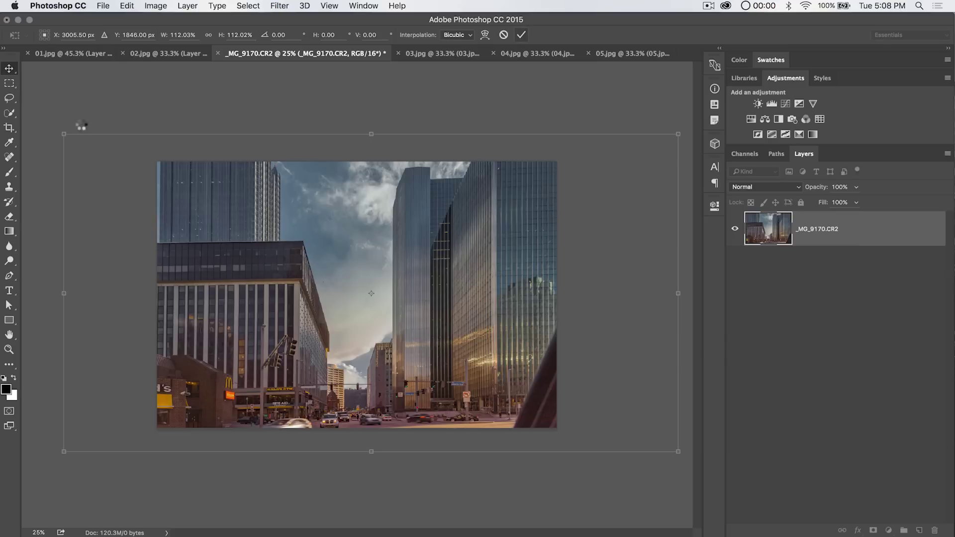
pyautogui.press('Return')
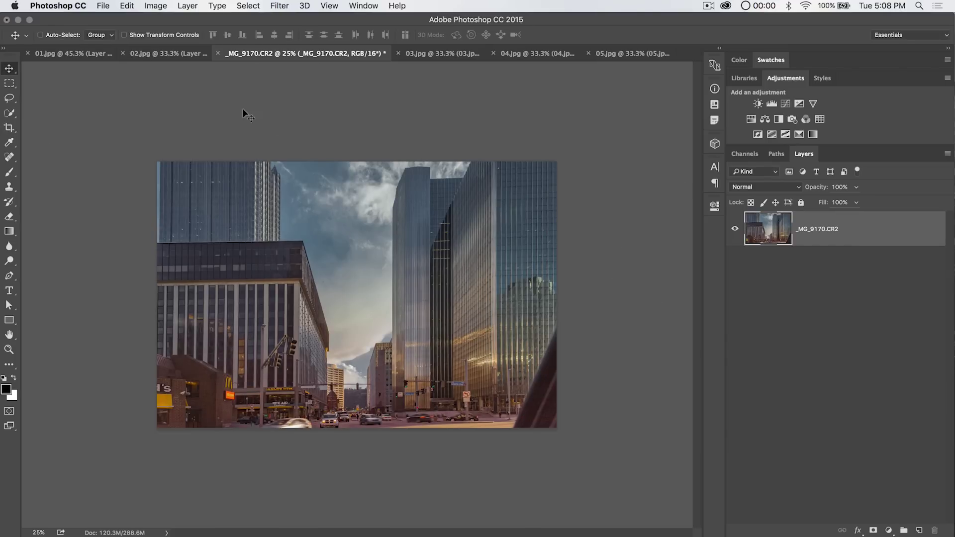
# - In 02.jpg, flip Layer 2 vertically via Edit > Transform > Flip Vertical
pyautogui.click(157, 51)
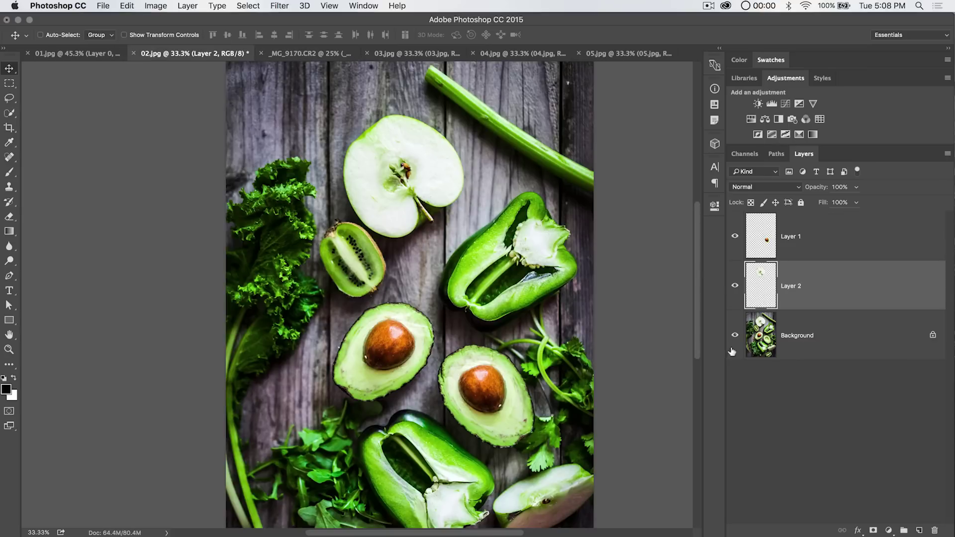
pyautogui.click(127, 6)
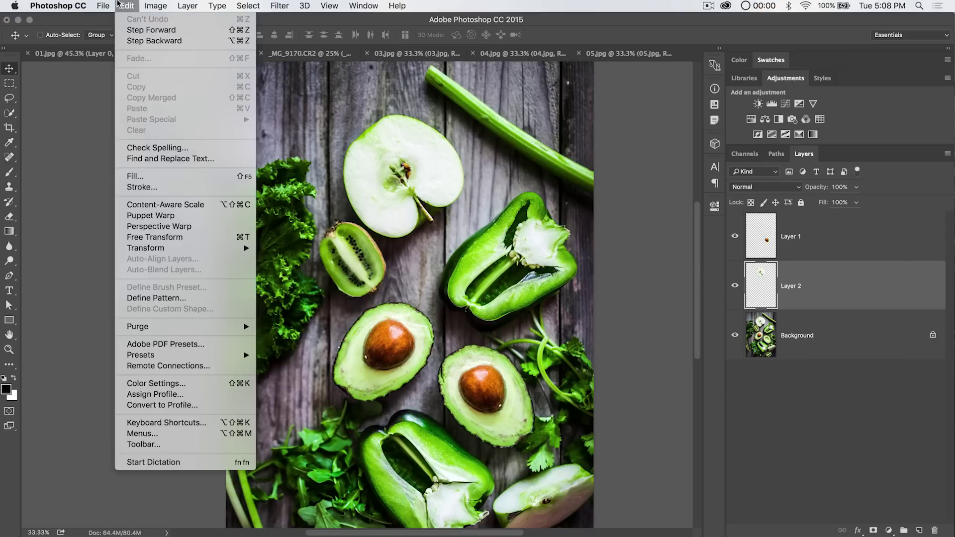
pyautogui.moveTo(213, 250)
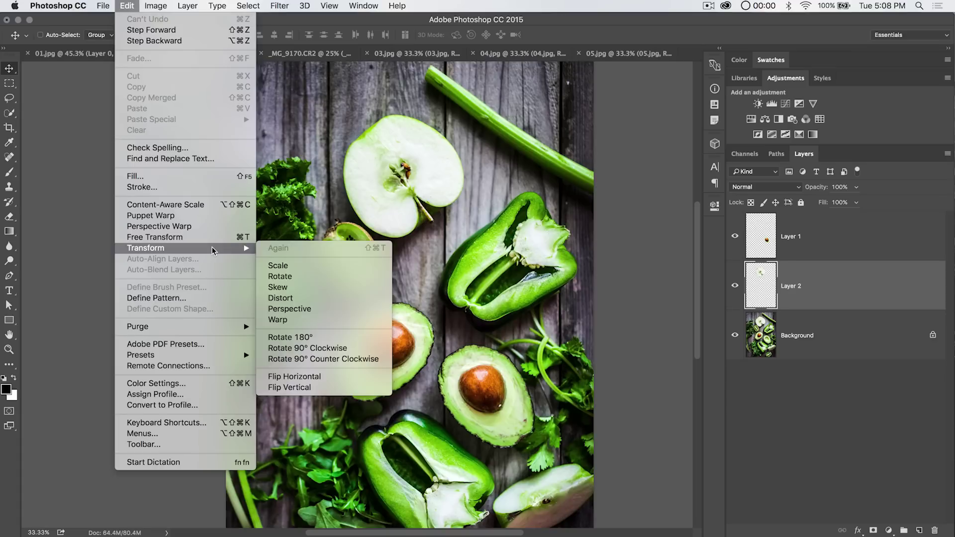
pyautogui.click(327, 388)
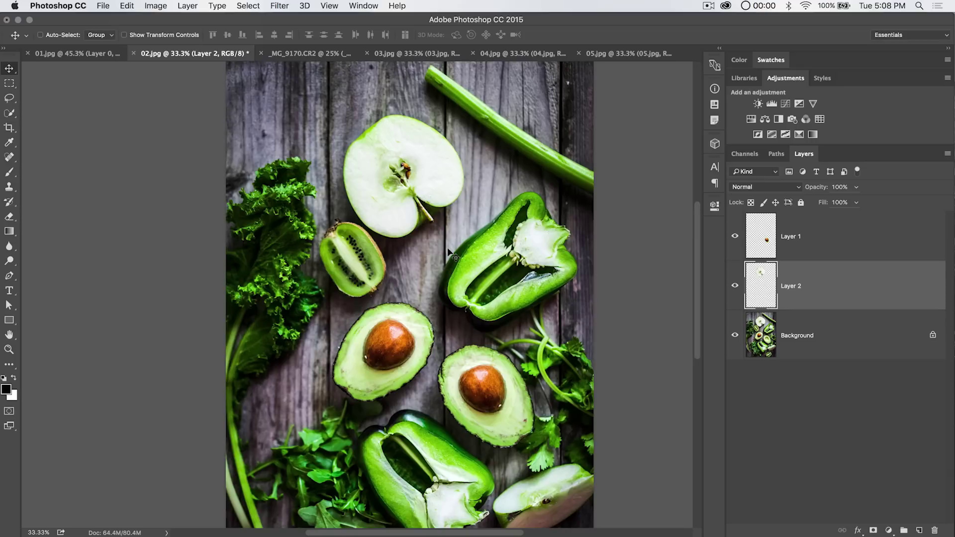